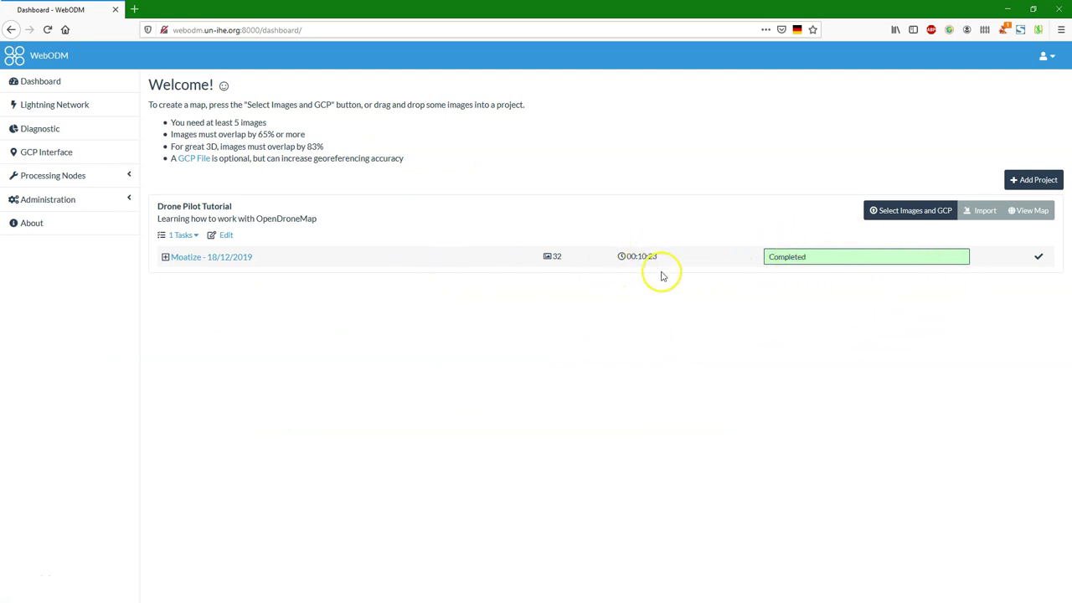
- Expand the completed Moatize - 18/12/2019 task in the Drone Pilot Tutorial project and open its map
left_click(166, 258)
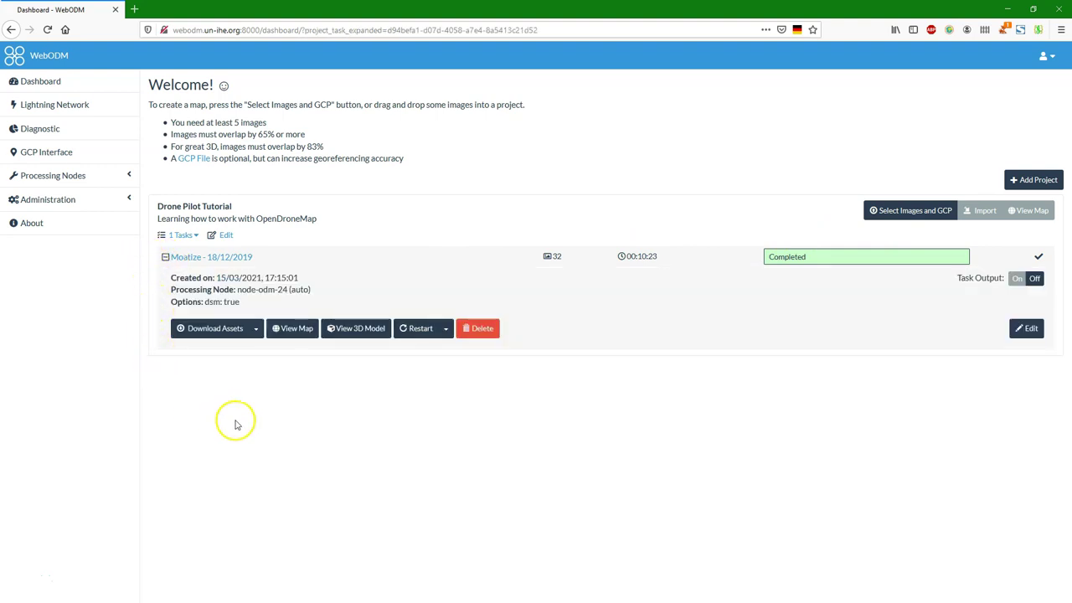
left_click(295, 331)
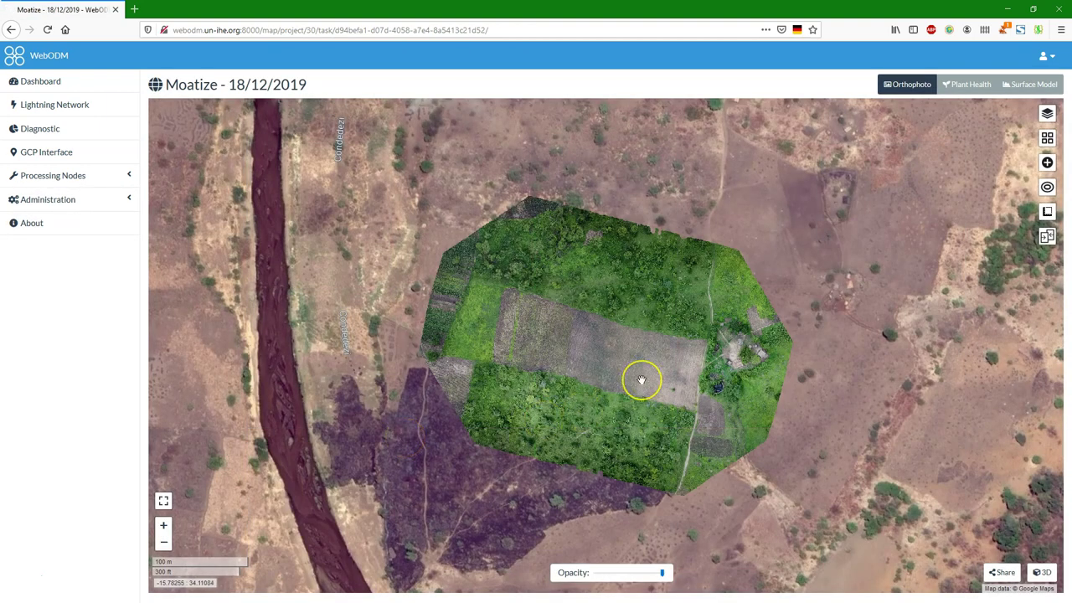
- Examine the orthophoto up close along the field and tree edges, check its full extent, and try the opacity control
scroll(640, 376, "up", 1)
scroll(613, 425, "up", 2)
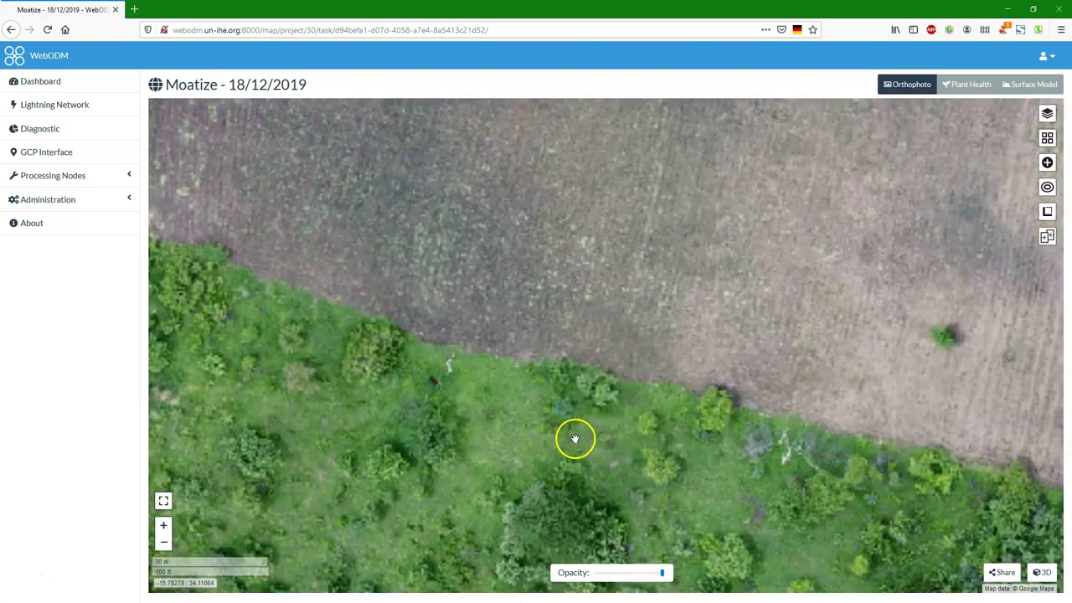
left_click_drag(542, 469, 552, 330)
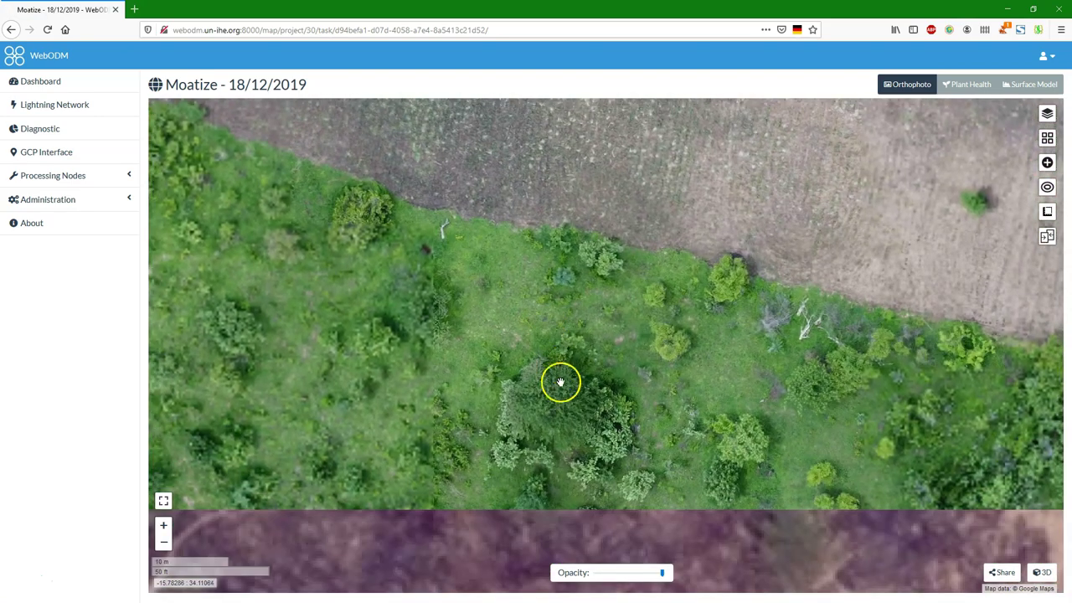
scroll(561, 383, "up", 1)
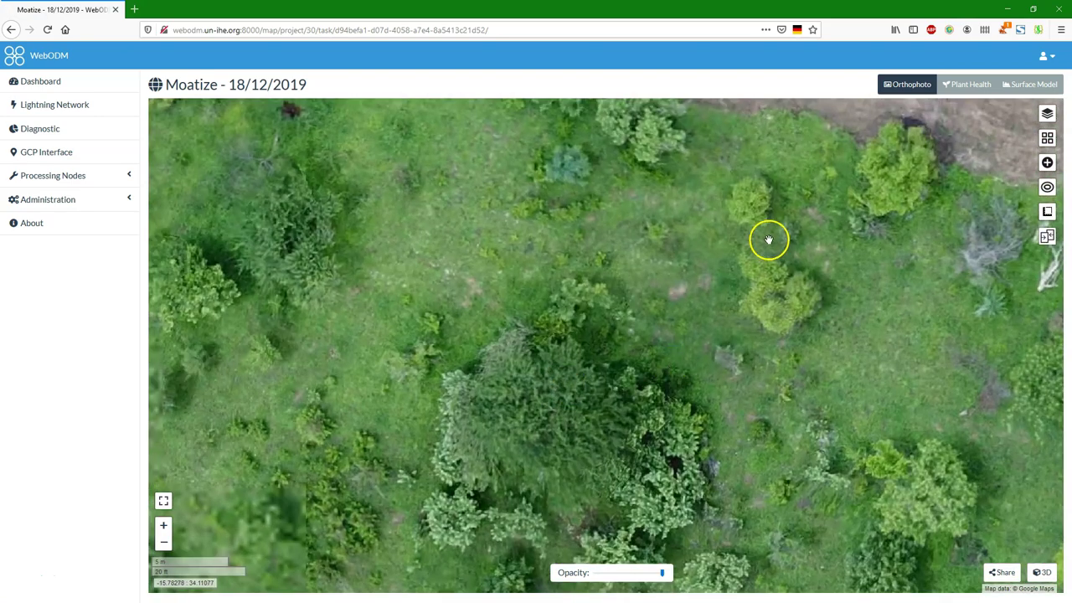
left_click_drag(762, 251, 642, 508)
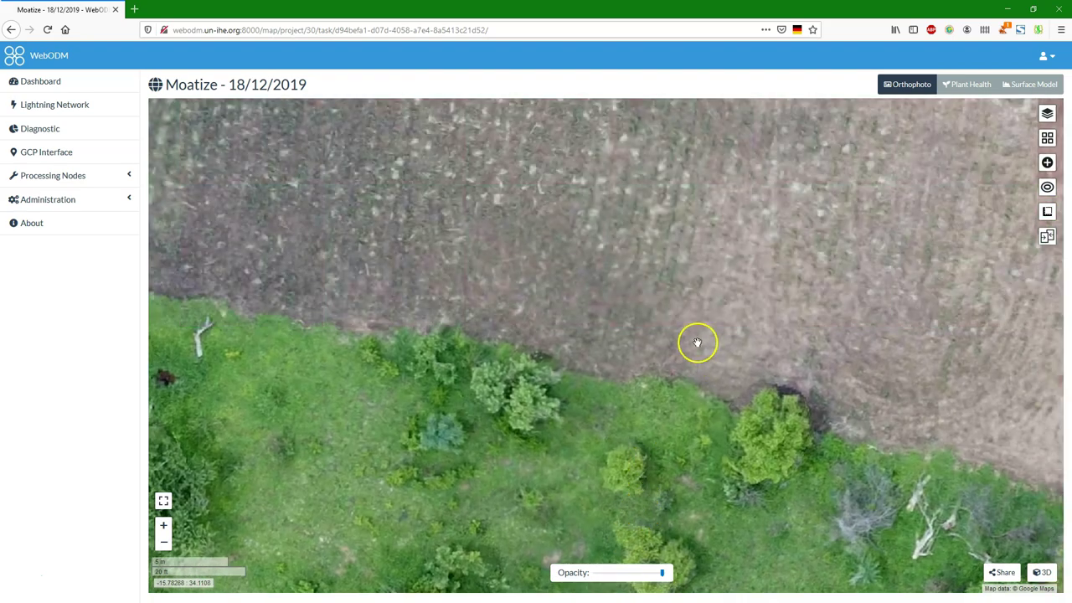
scroll(668, 342, "down", 1)
scroll(667, 341, "down", 3)
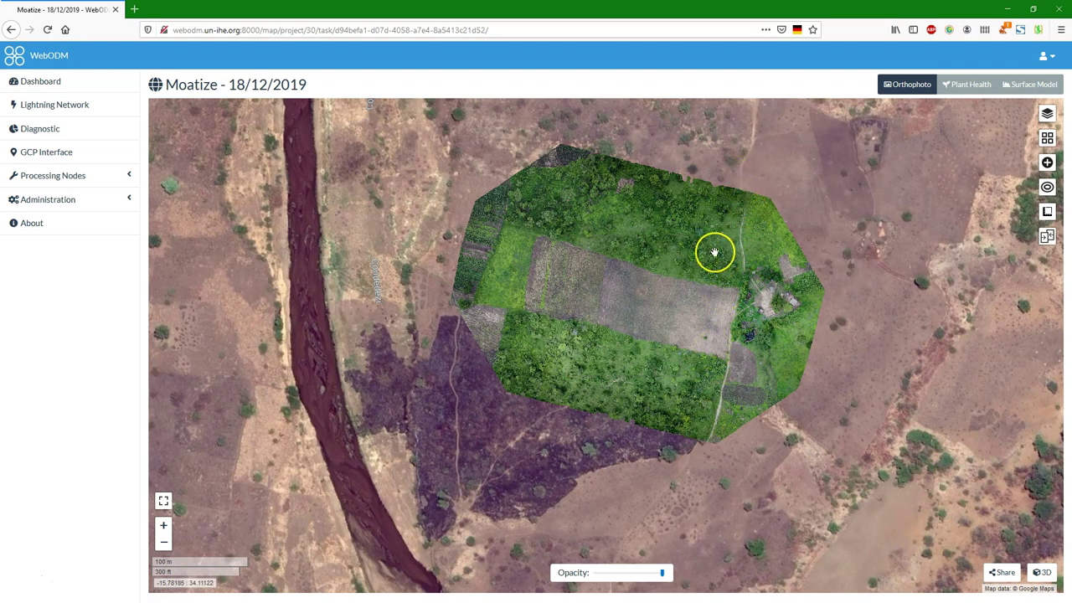
scroll(650, 267, "up", 1)
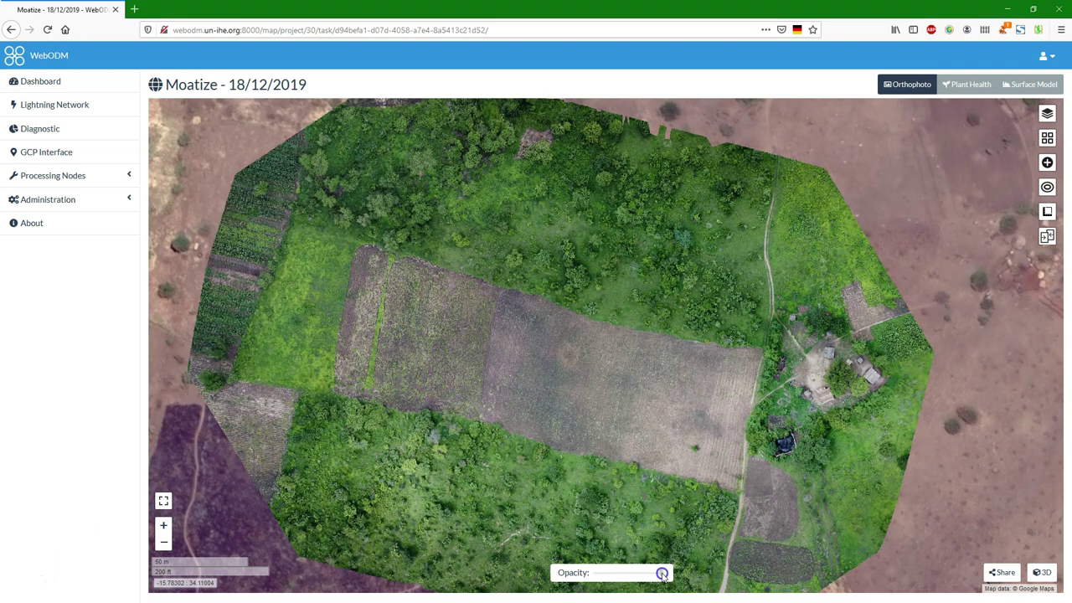
mouse_move(662, 575)
left_mouse_down()
mouse_move(593, 573)
mouse_move(666, 574)
left_mouse_up()
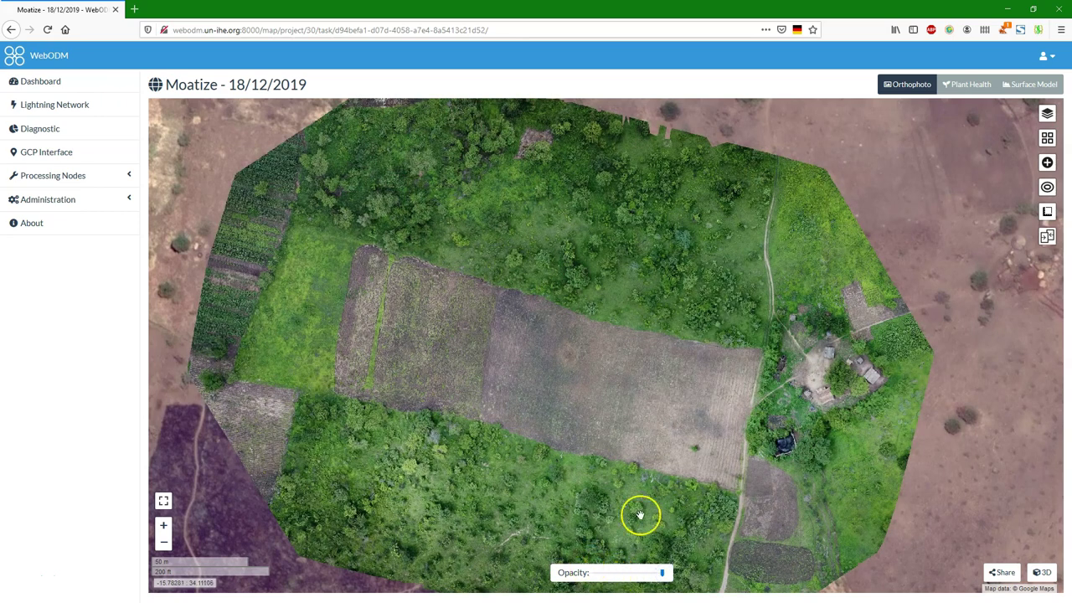
- Try the ESRI Satellite base map, switch to OSM Mapnik, and inspect the orthophoto's surroundings on it
left_click(1048, 139)
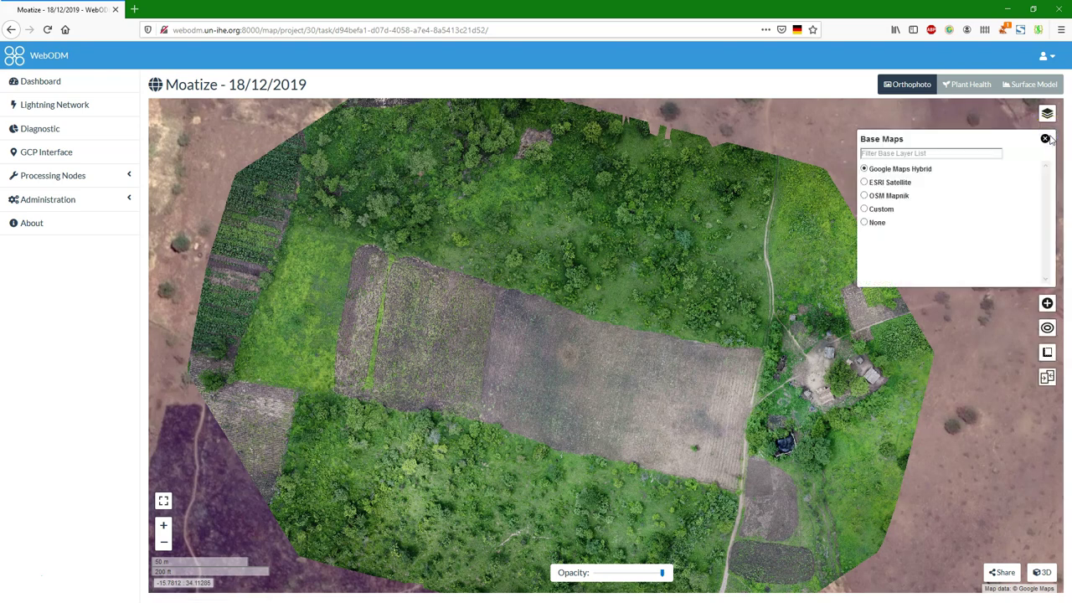
left_click(867, 184)
left_click(866, 196)
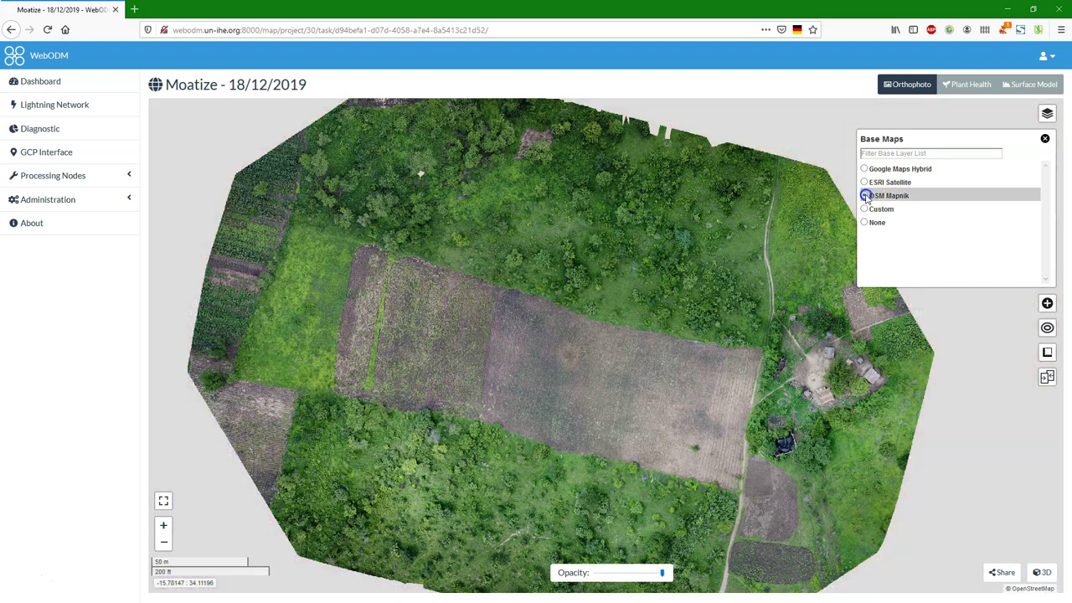
scroll(327, 229, "down", 1)
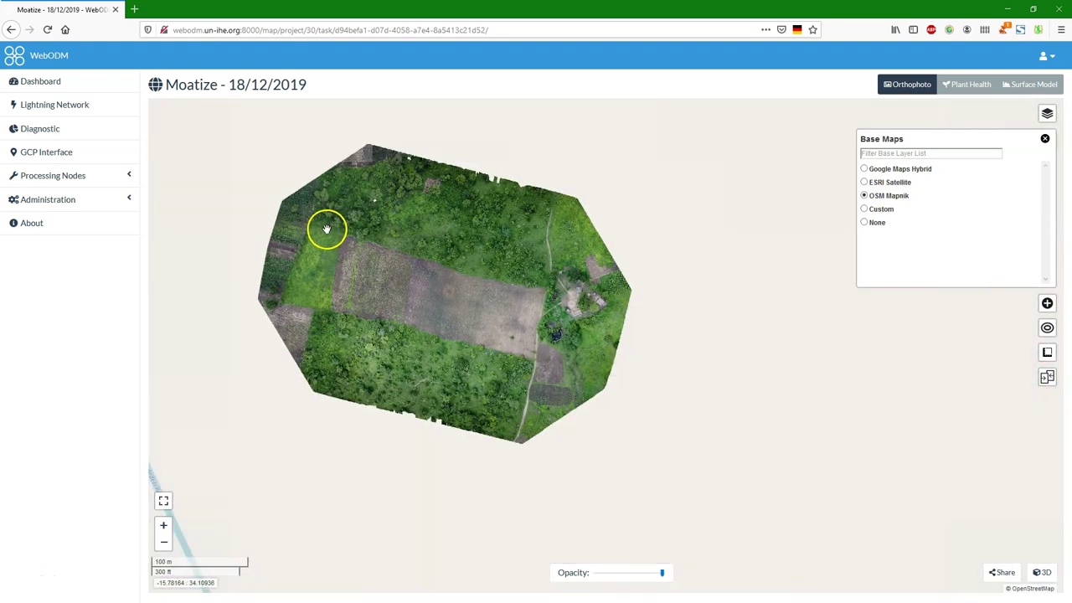
left_click_drag(239, 223, 433, 211)
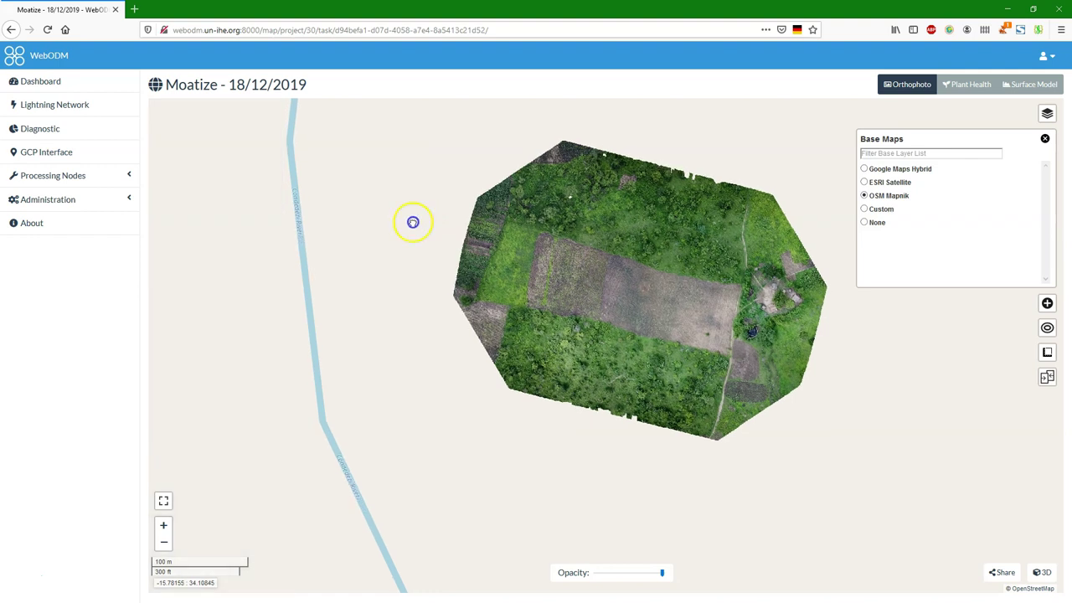
scroll(369, 232, "down", 2)
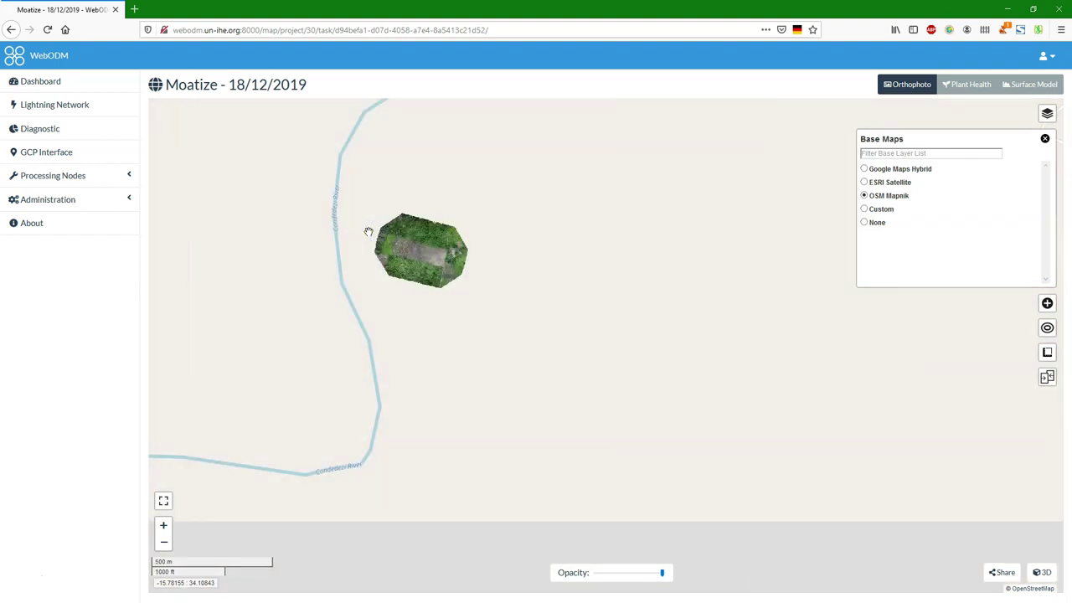
scroll(369, 232, "up", 2)
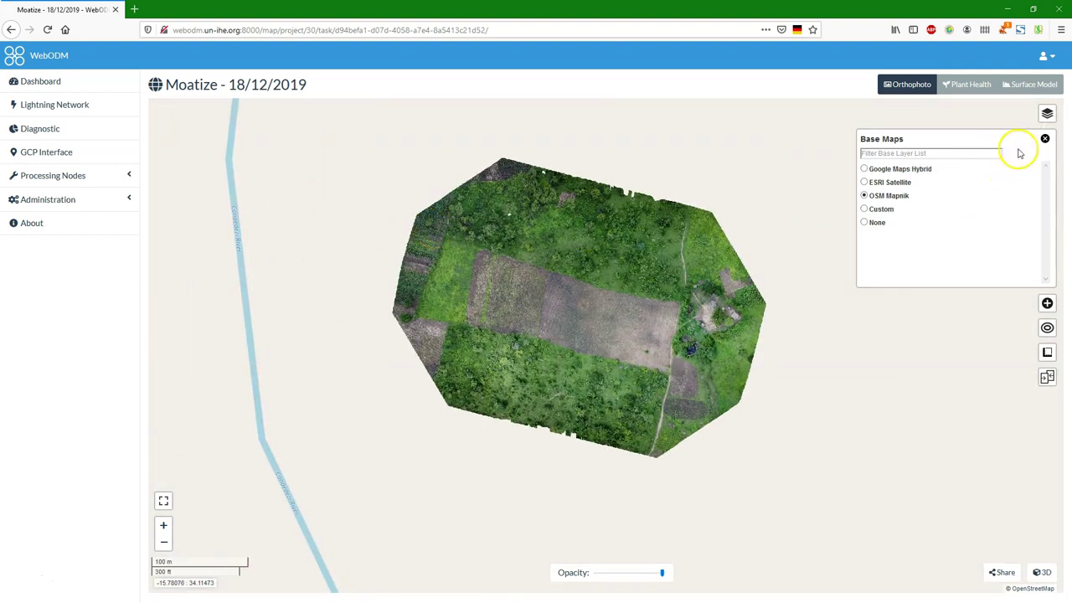
left_click(1047, 139)
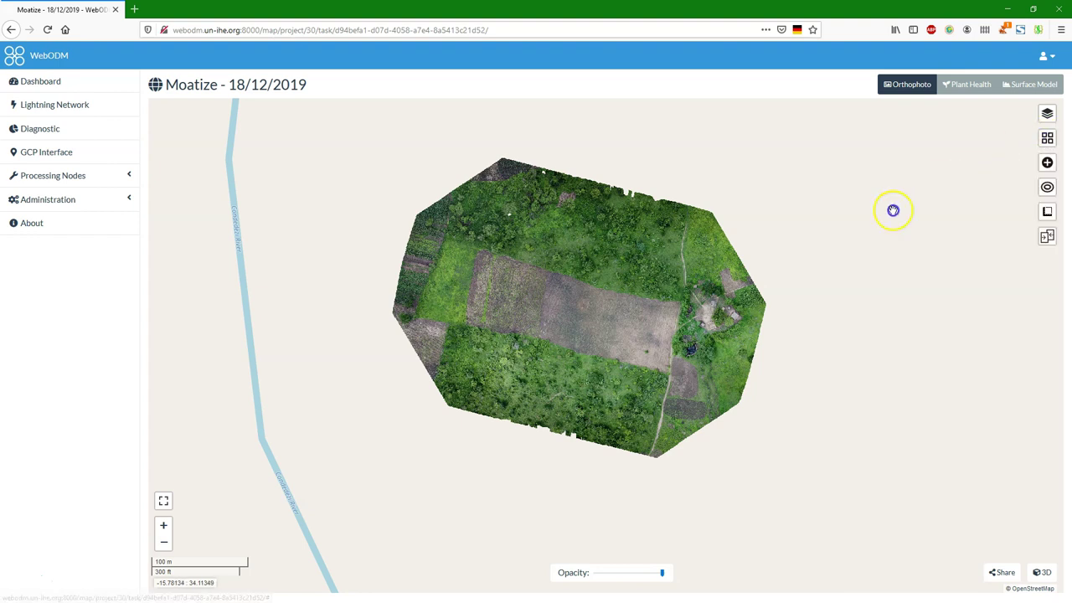
- Load the zipped shapefile maize_plot.zip from the bdry folder as a temporary overlay on the map
left_click(1047, 164)
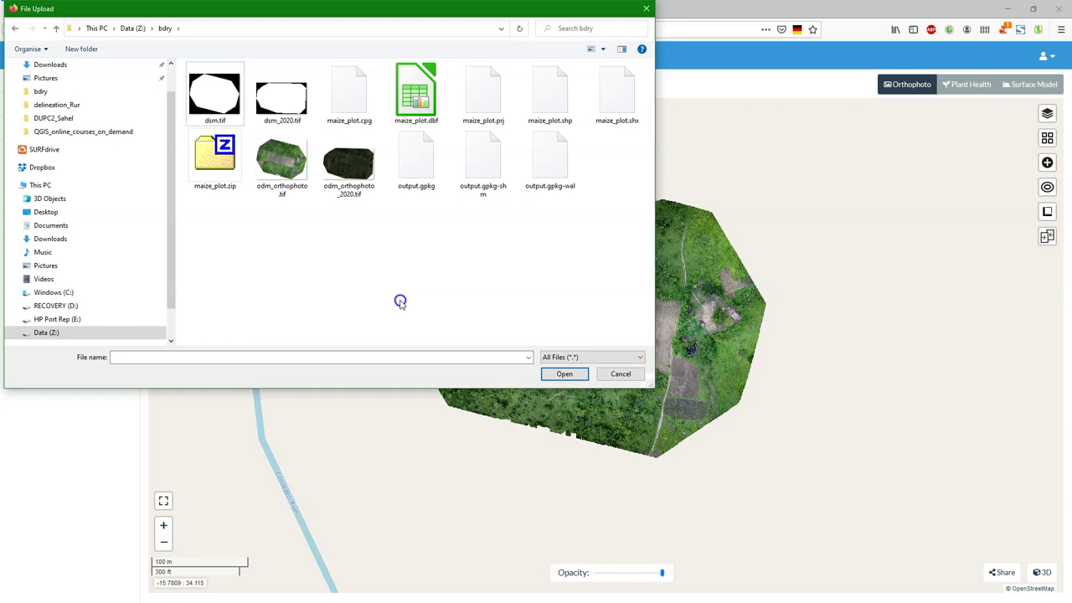
left_click(215, 160)
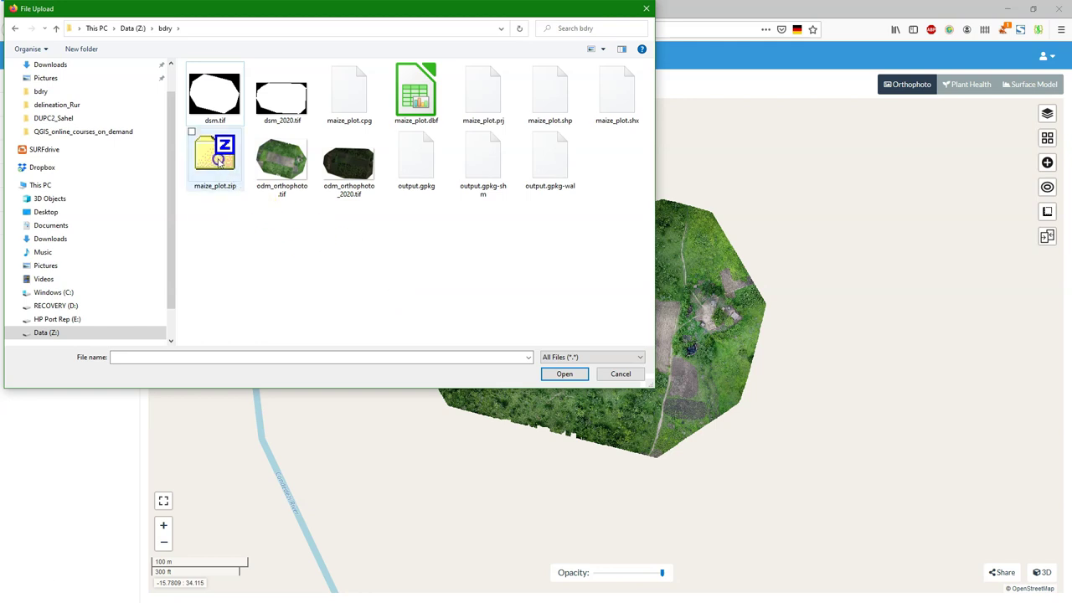
left_click(564, 373)
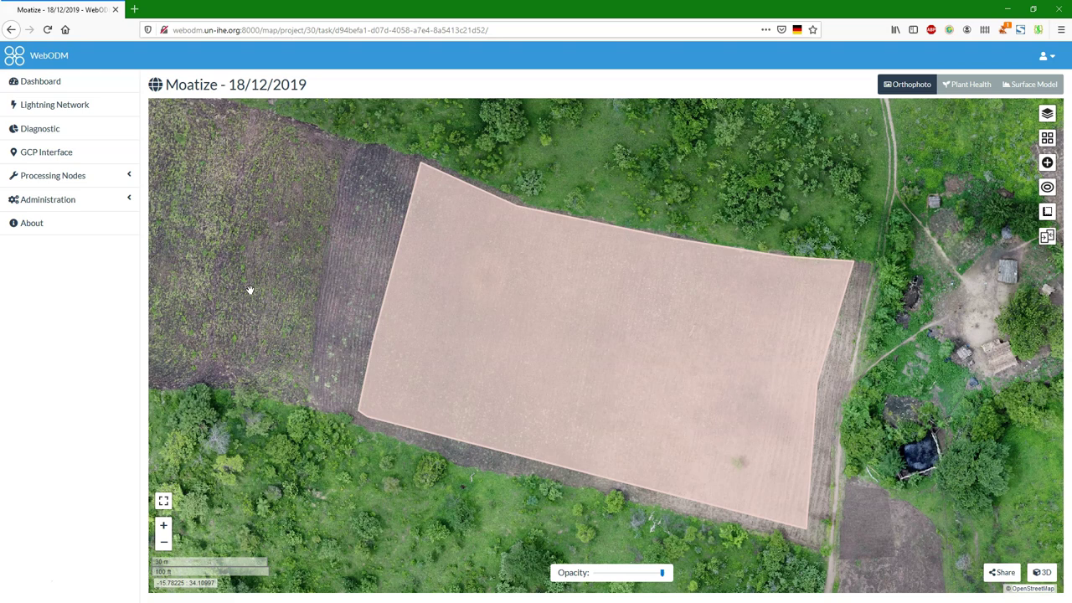
- Preview DSM contours at a 1 meter interval with Normal (0.2 meter) simplification in WGS84, and view the export formats
left_click(1047, 187)
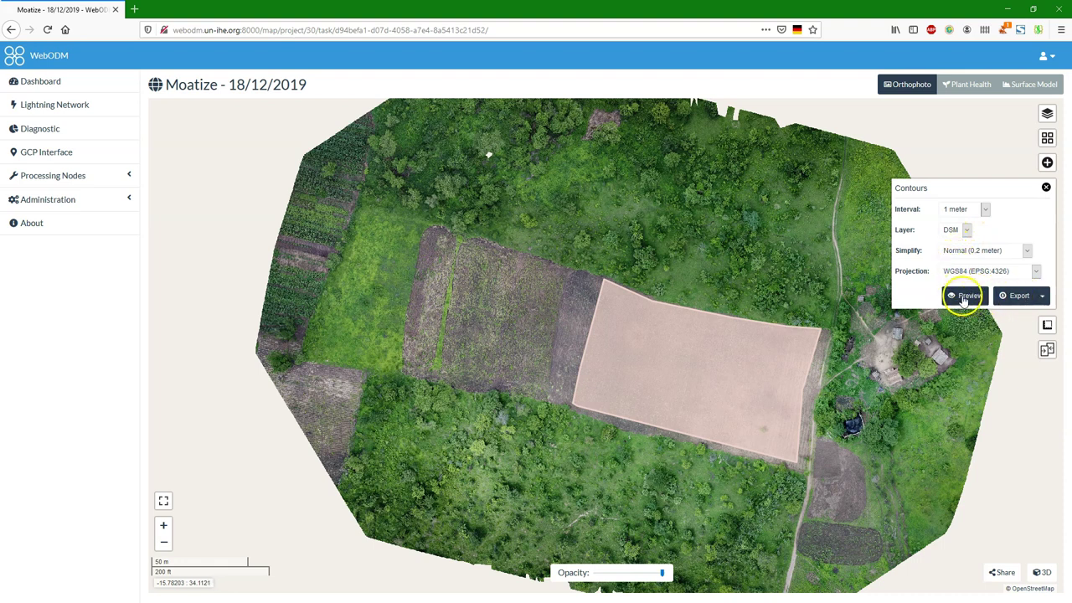
left_click(963, 296)
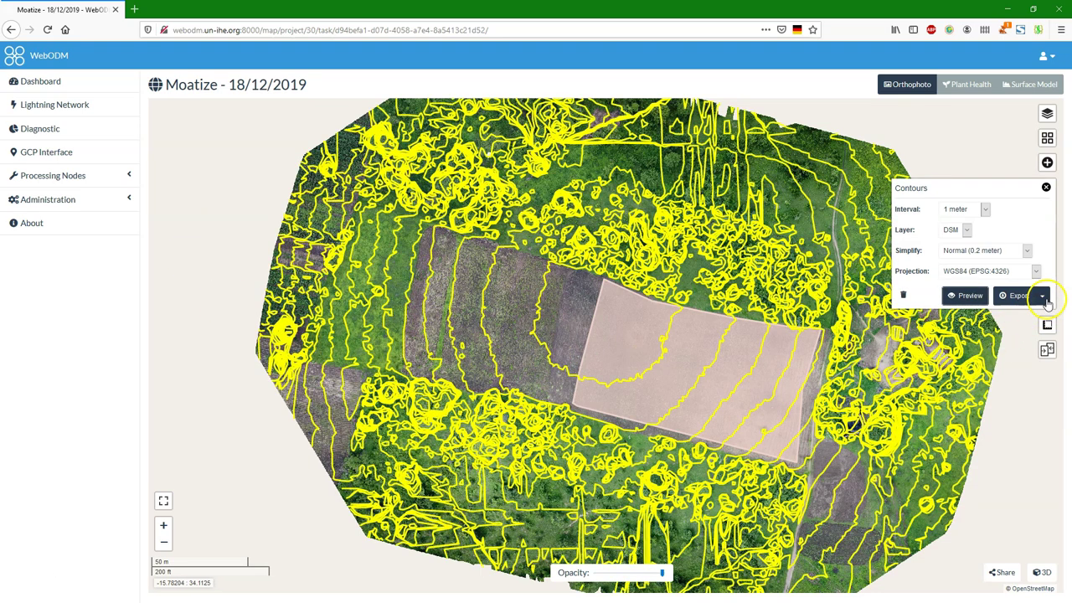
left_click(1043, 298)
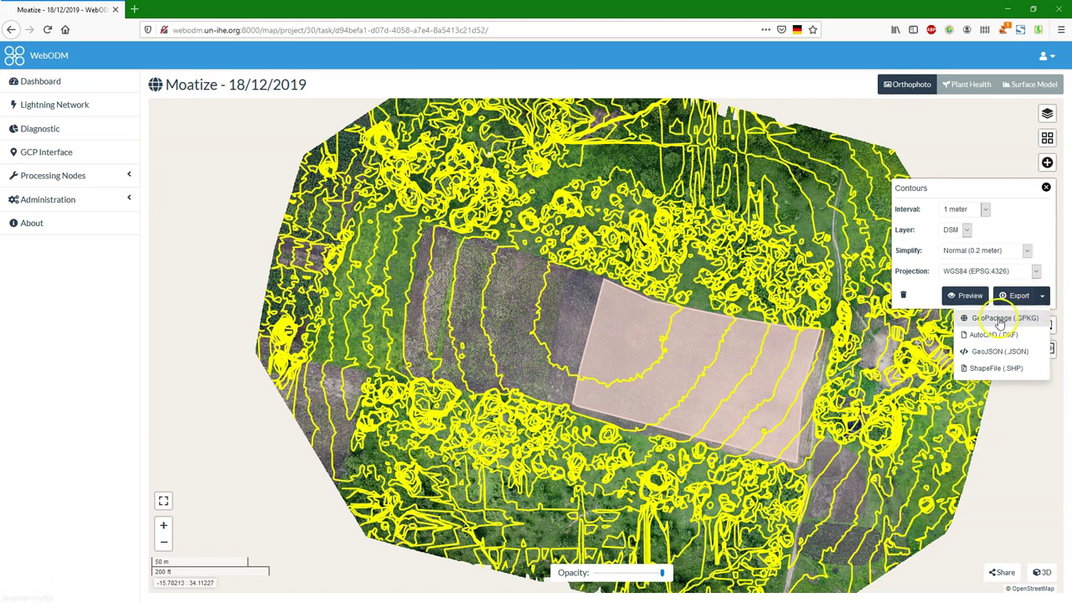
left_click(1003, 372)
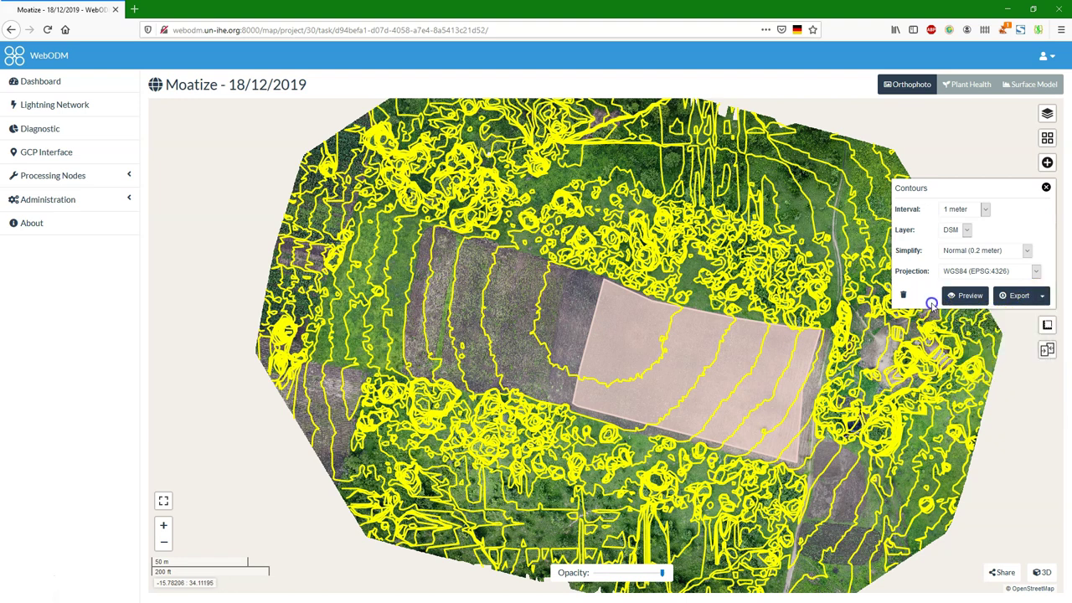
- Remove the previewed contour lines from the map and close the contour settings
left_click(1045, 189)
left_click(1048, 188)
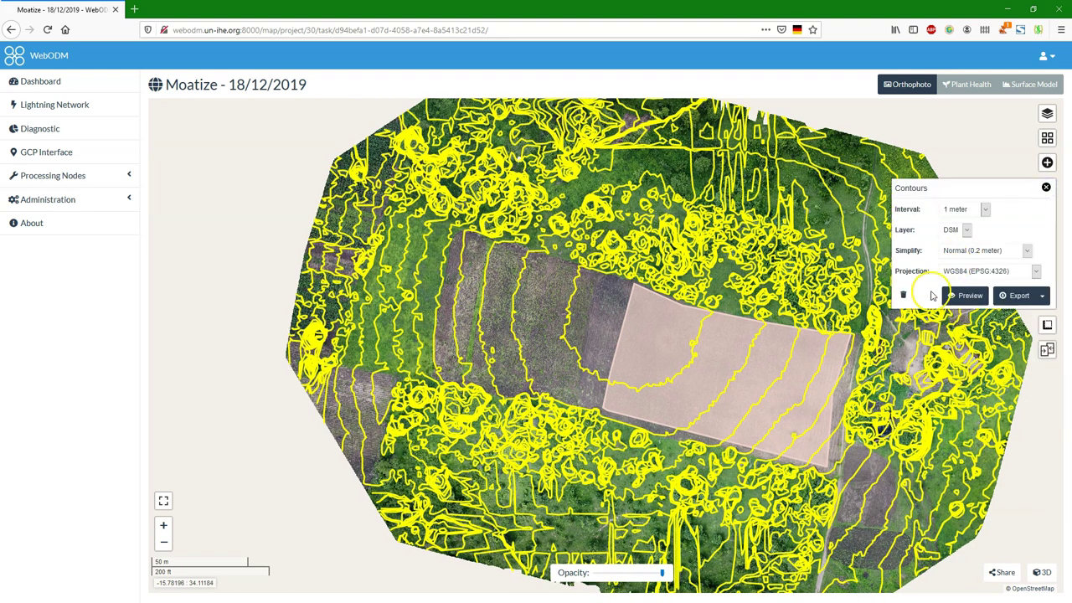
left_click(903, 296)
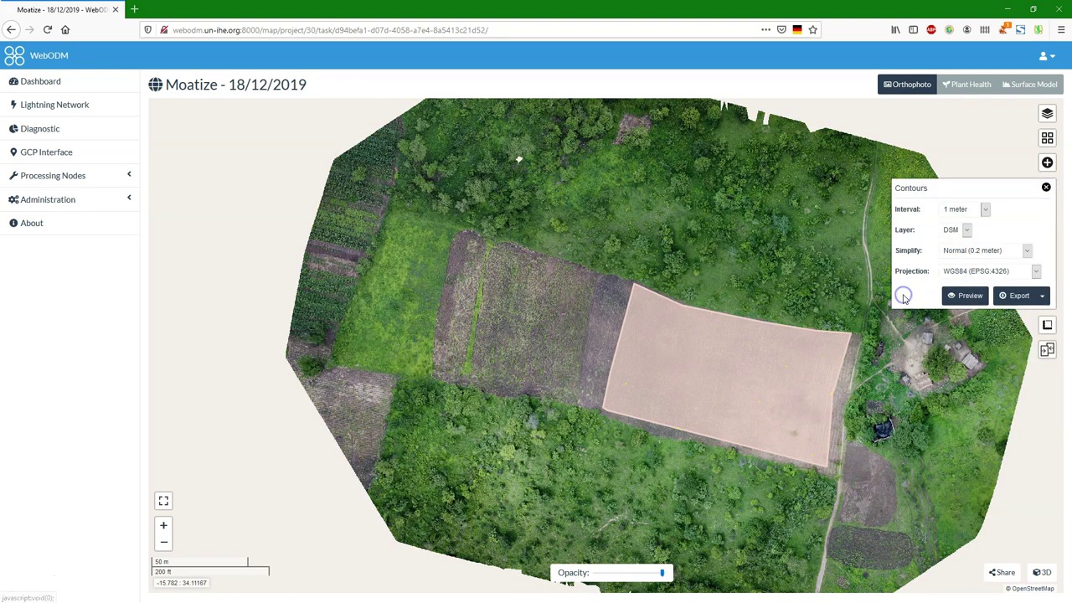
left_click(1047, 188)
- Measure the maize plot's area, perimeter and volume by tracing its boundary corners, and delete the finished measurement
mouse_move(1047, 215)
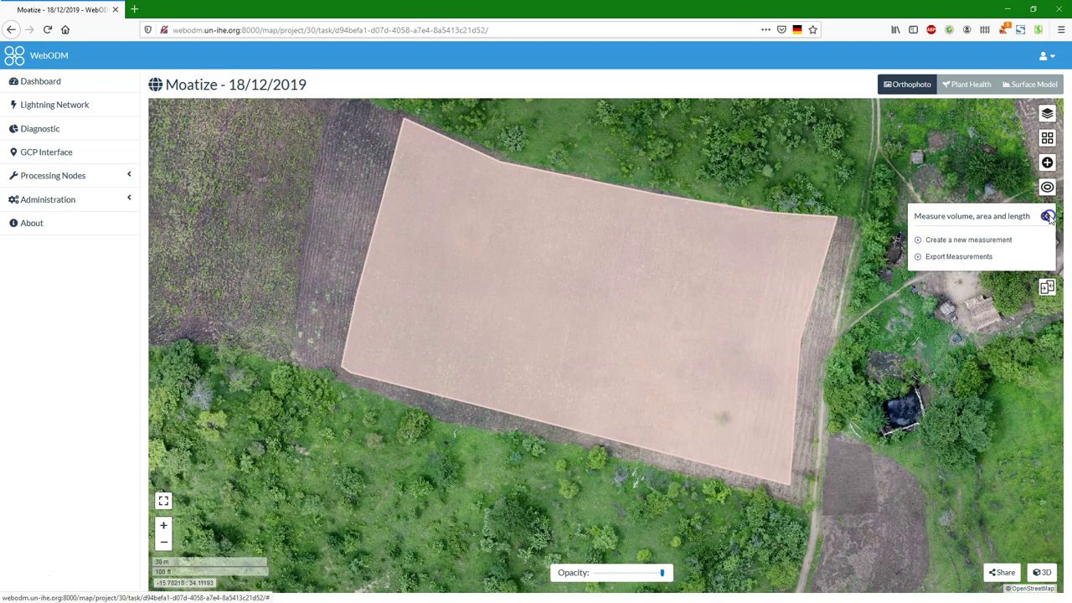
left_click(968, 239)
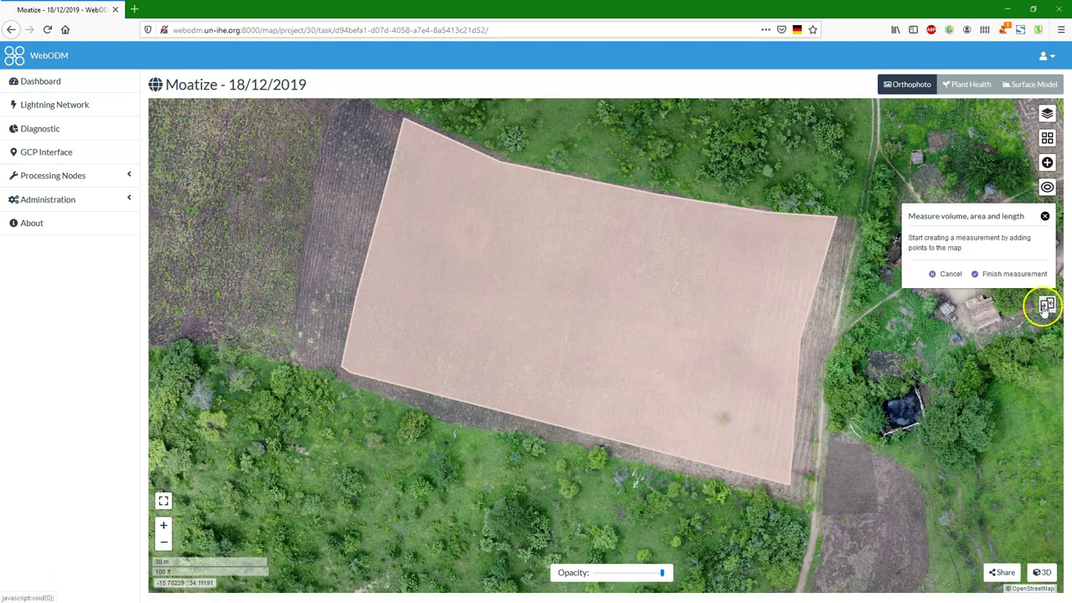
left_click(404, 119)
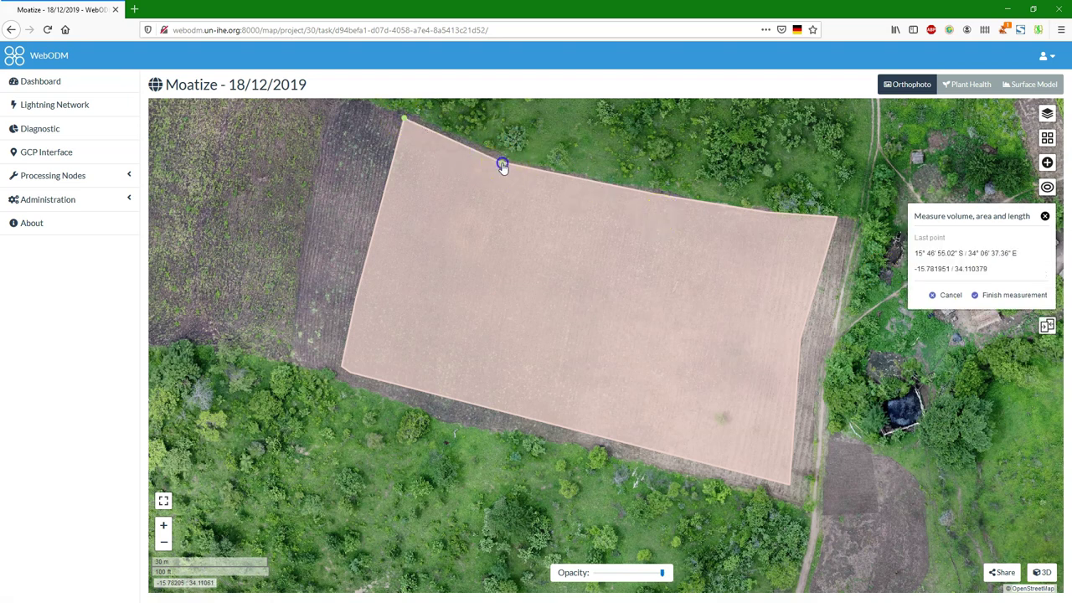
left_click(502, 163)
left_click(767, 212)
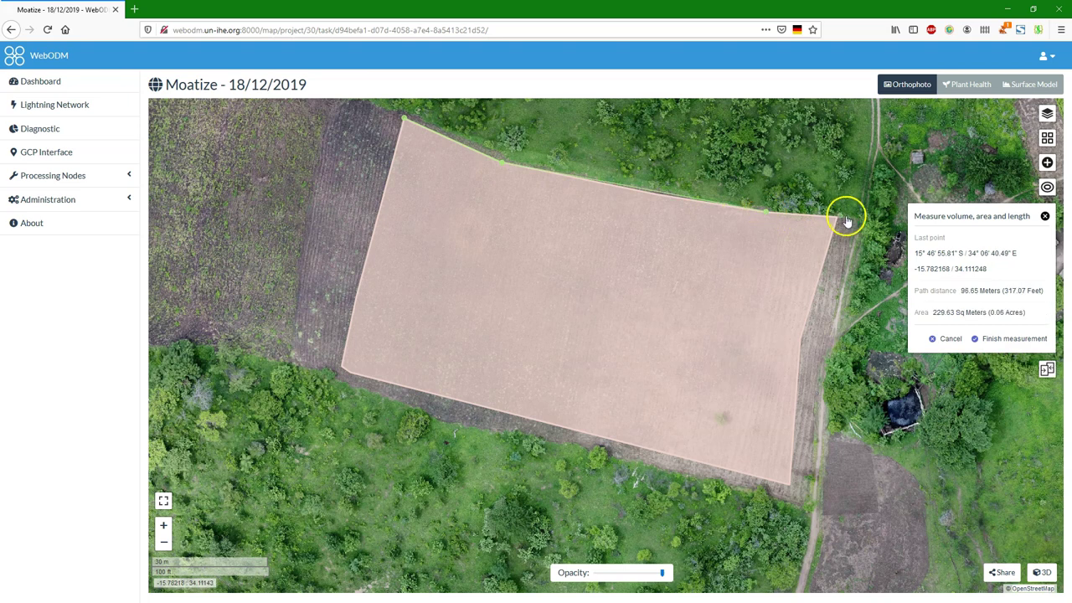
left_click(835, 217)
left_click(801, 341)
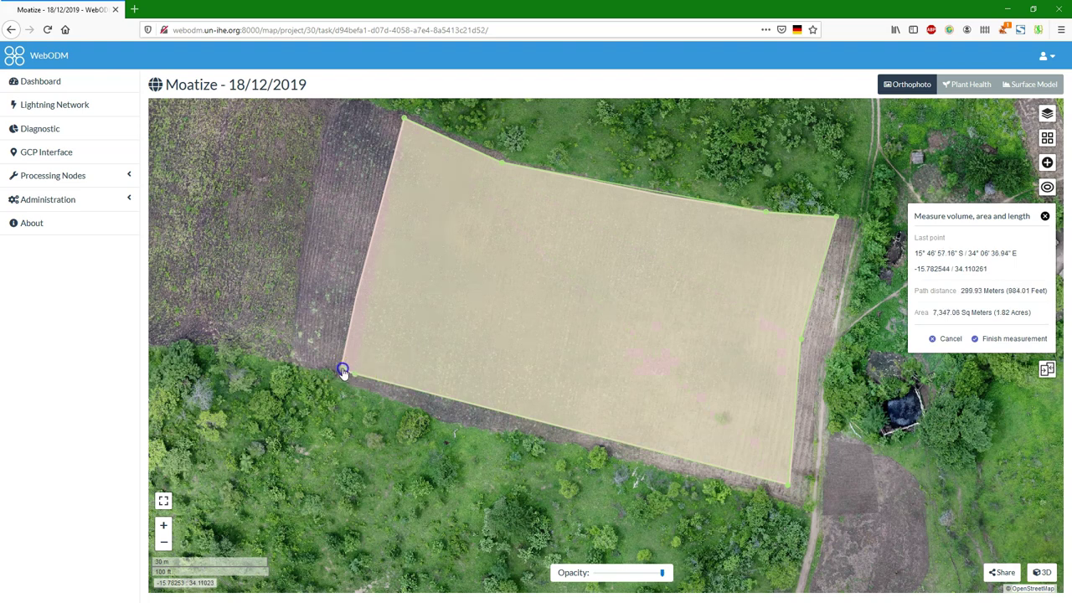
double_click(358, 302)
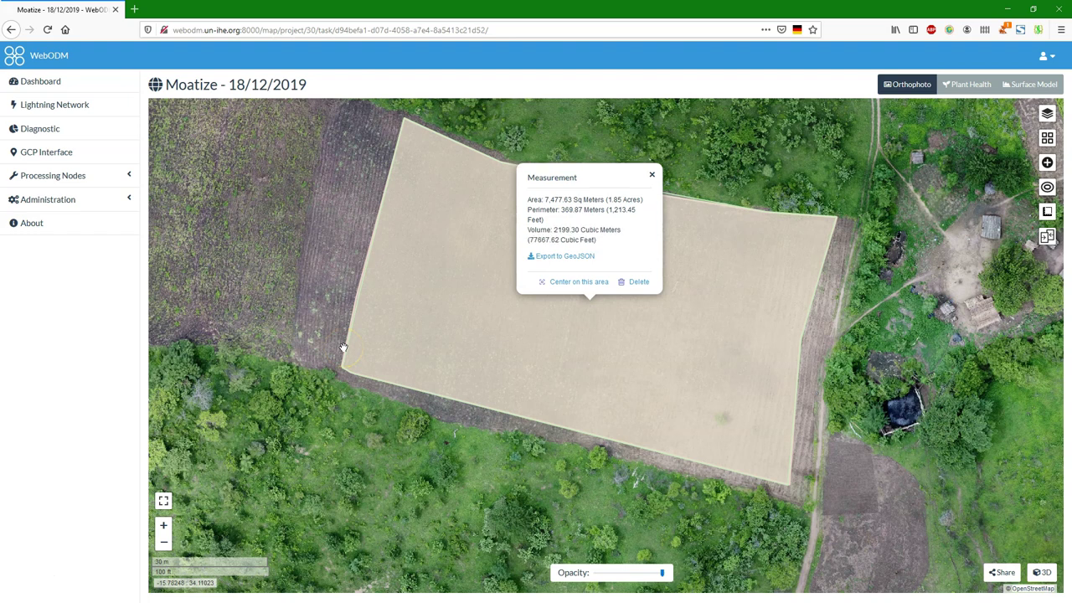
left_click(450, 365)
left_click(643, 283)
- Hide the maize_plot.zip layer, and switch the Moatize orthophoto layer off and back on
left_click(1046, 112)
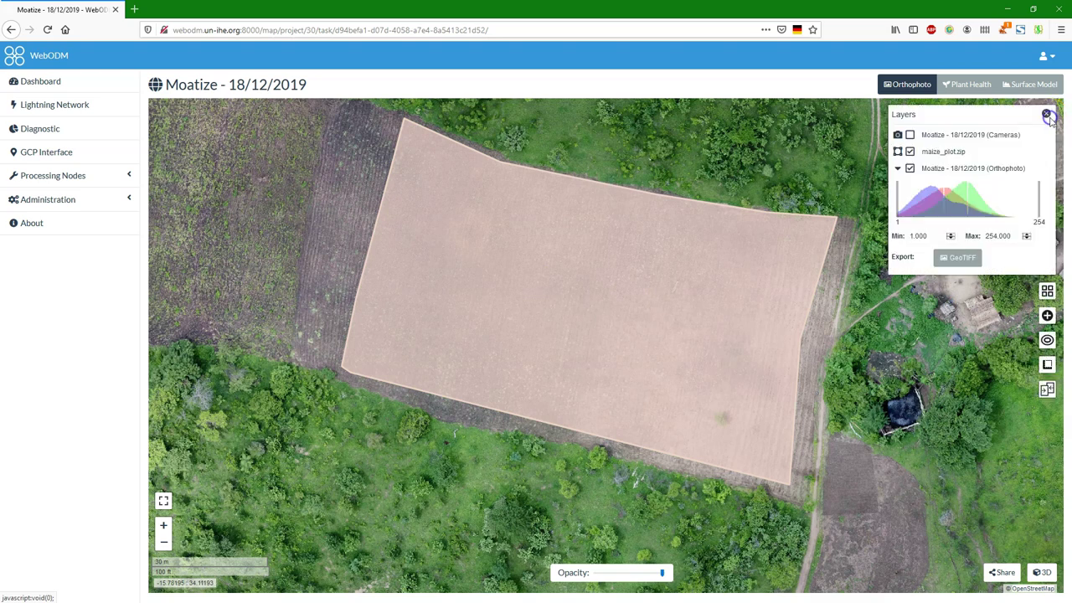
left_click(911, 152)
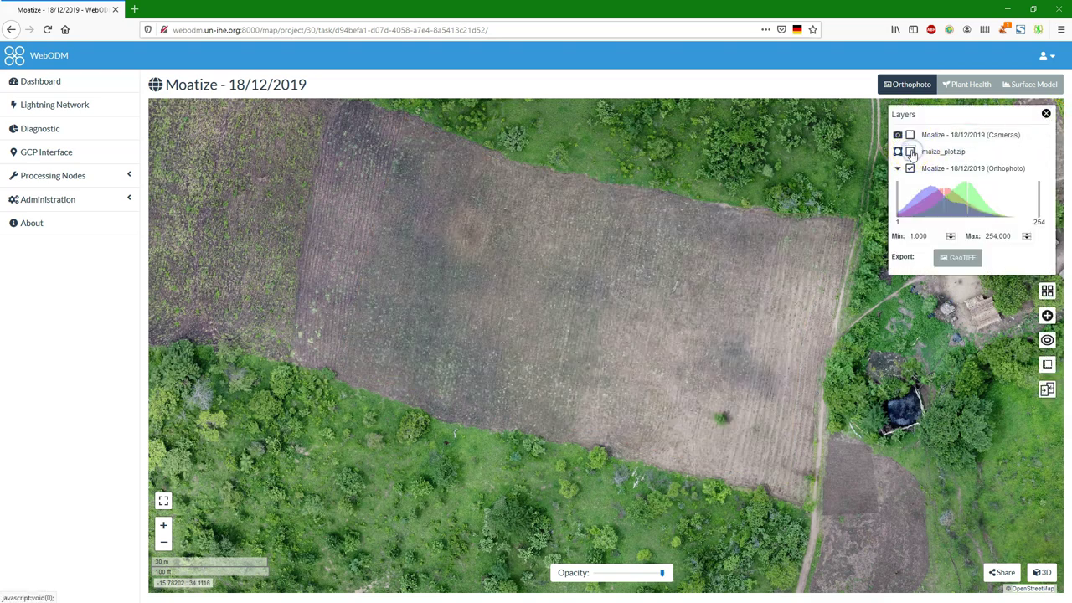
left_click(911, 168)
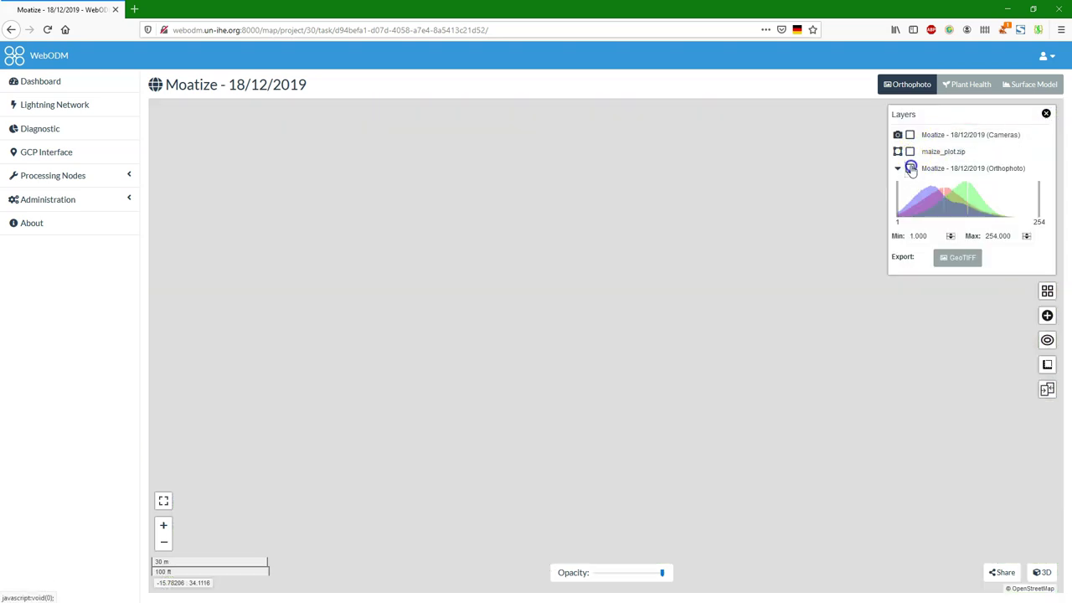
left_click(911, 169)
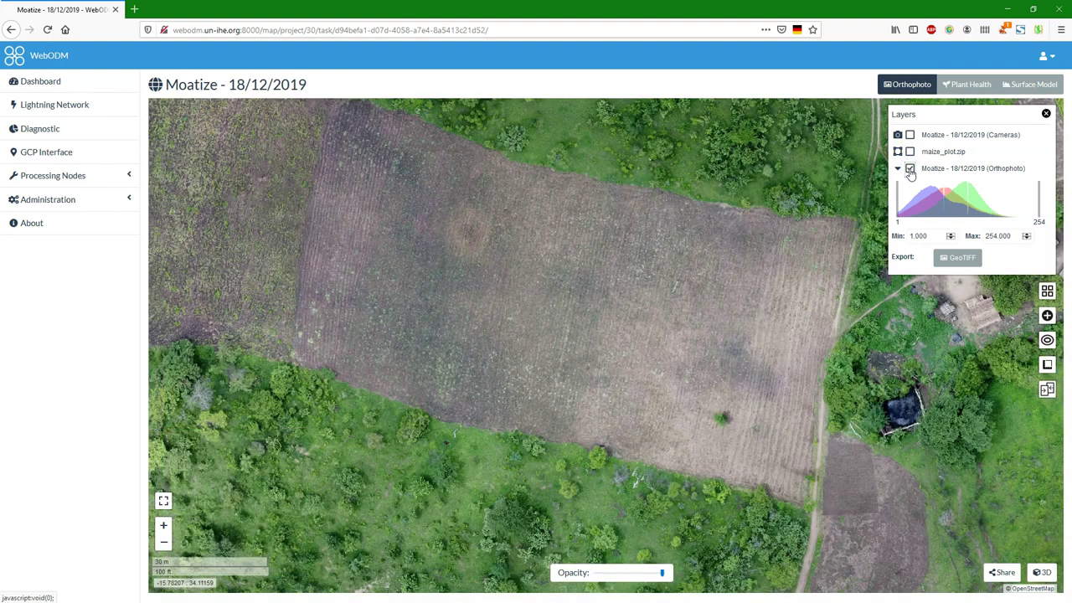
- Display the surface model of the task and bring the whole DSM extent into view
left_click(1032, 84)
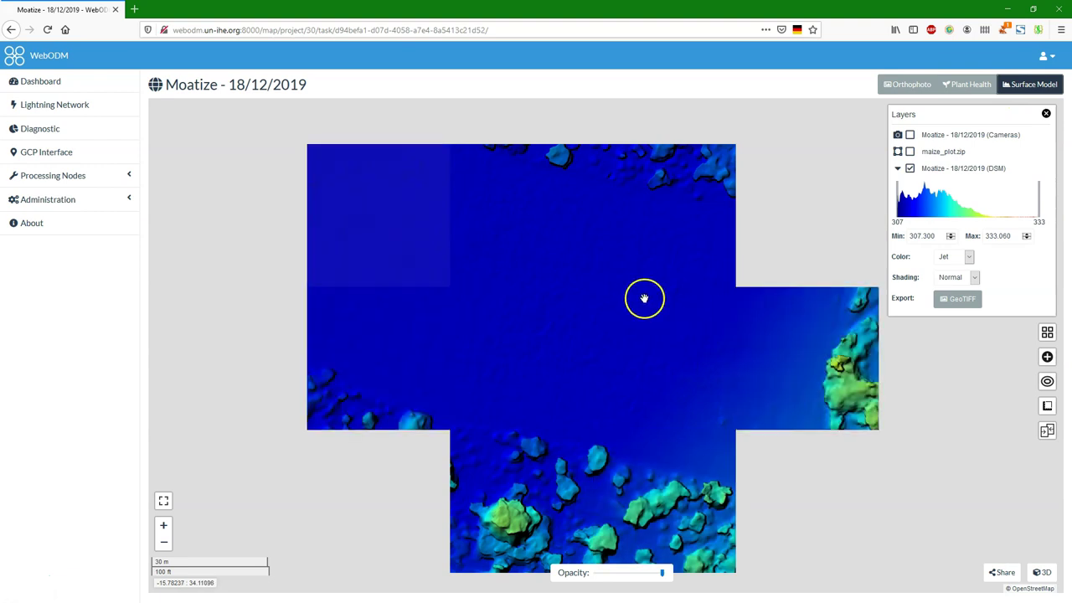
scroll(641, 297, "down", 1)
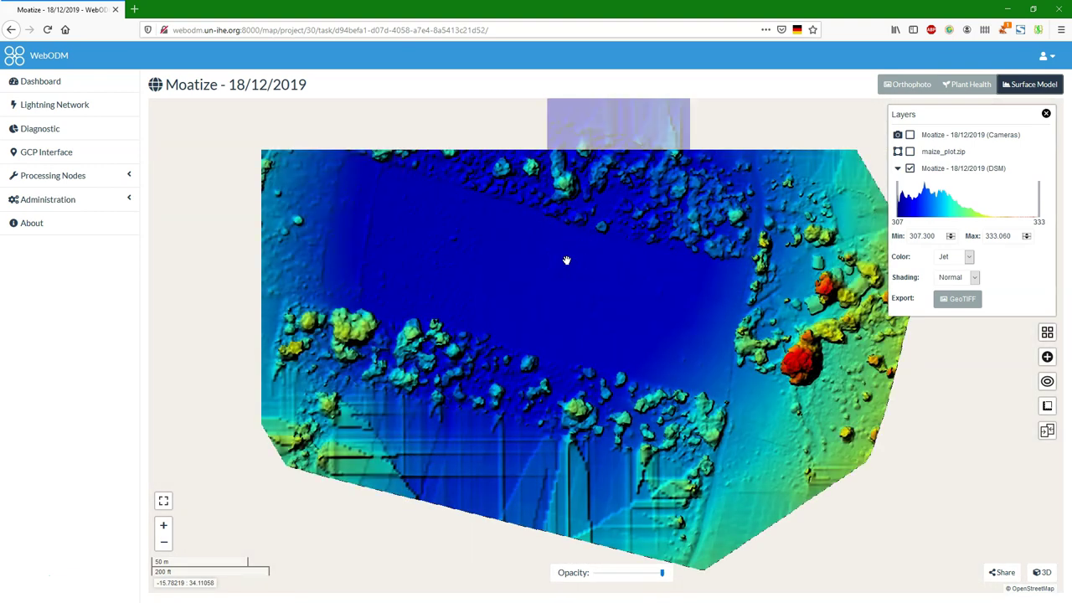
left_click(559, 256)
left_click_drag(559, 254, 572, 302)
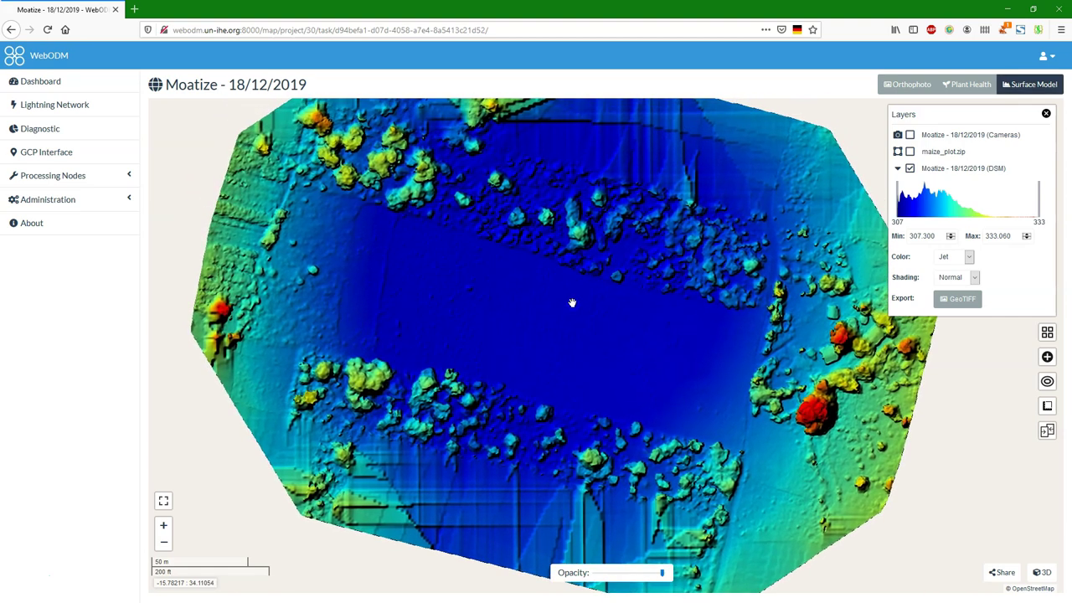
- Preview the DSM with the Terrain color scheme, and set its color scheme to Earth
left_click(969, 256)
left_click(958, 283)
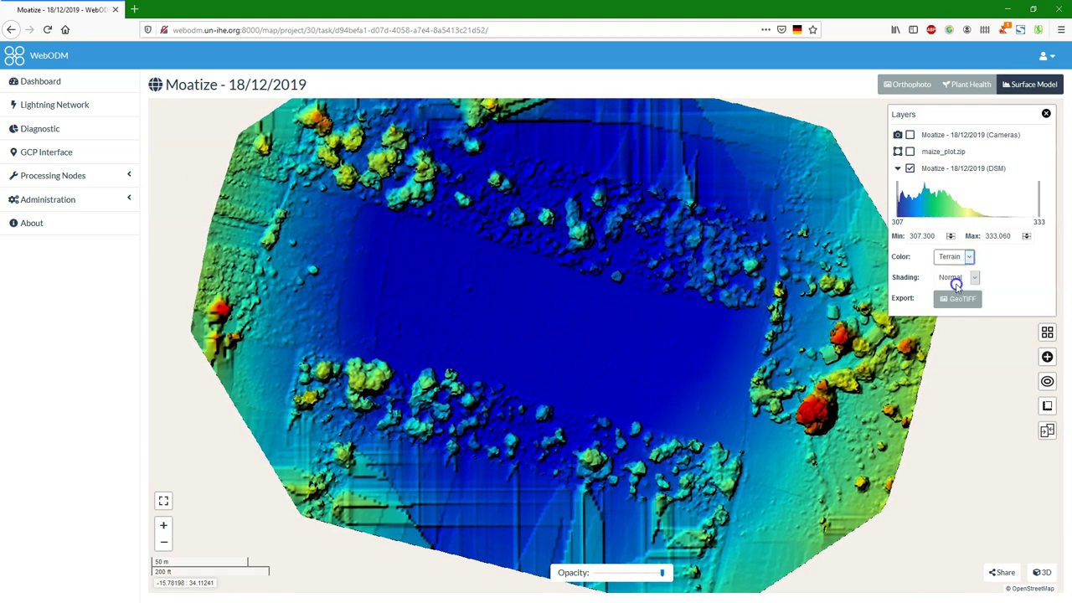
left_click(968, 256)
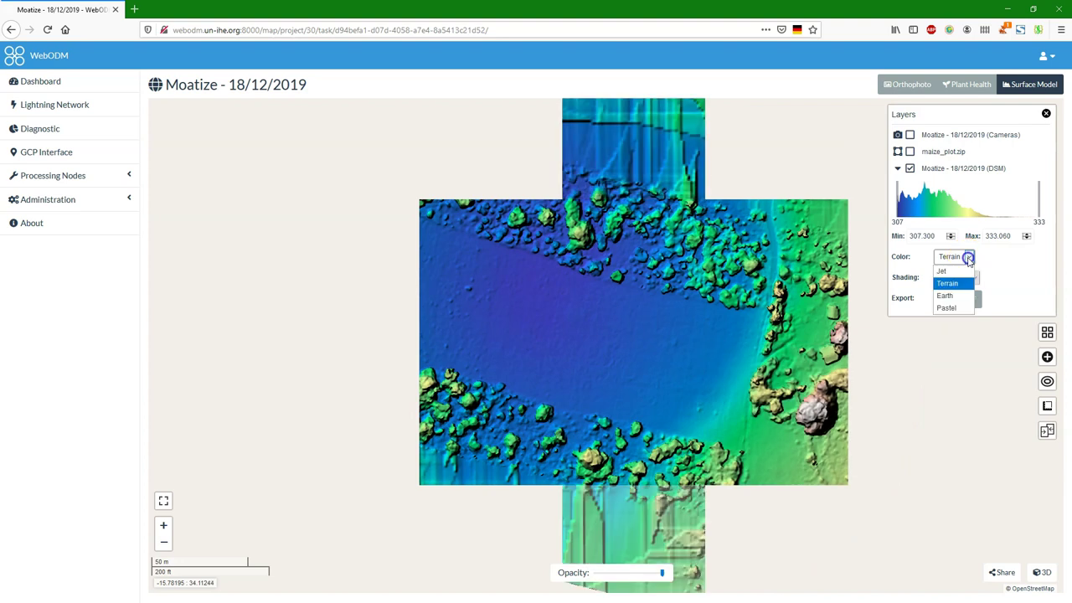
left_click(949, 295)
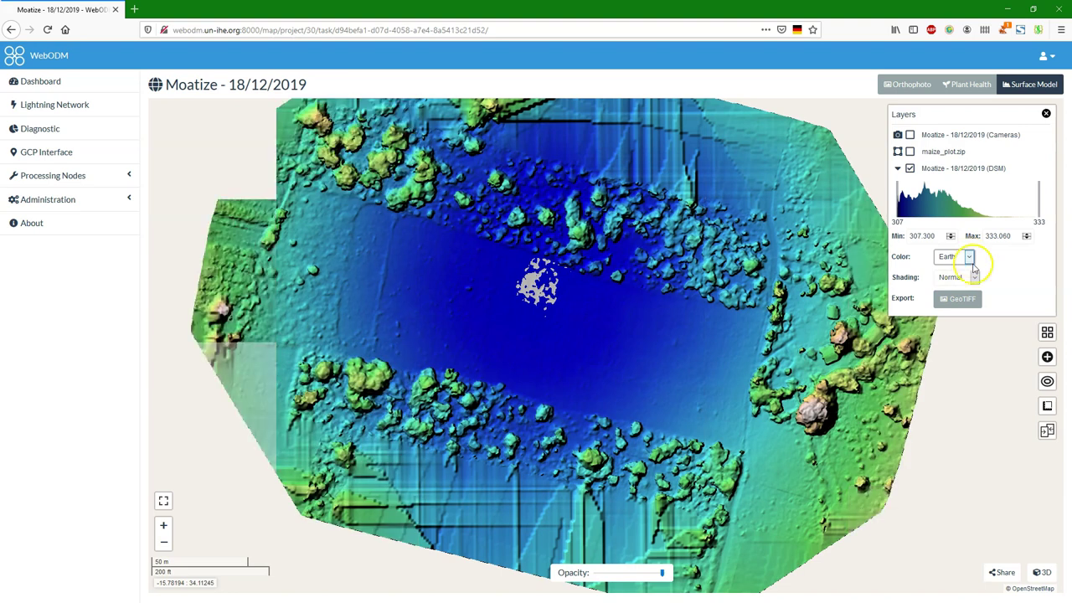
- Preview the DSM with shading None, and set its shading to Extruded
left_click(978, 279)
left_click(960, 290)
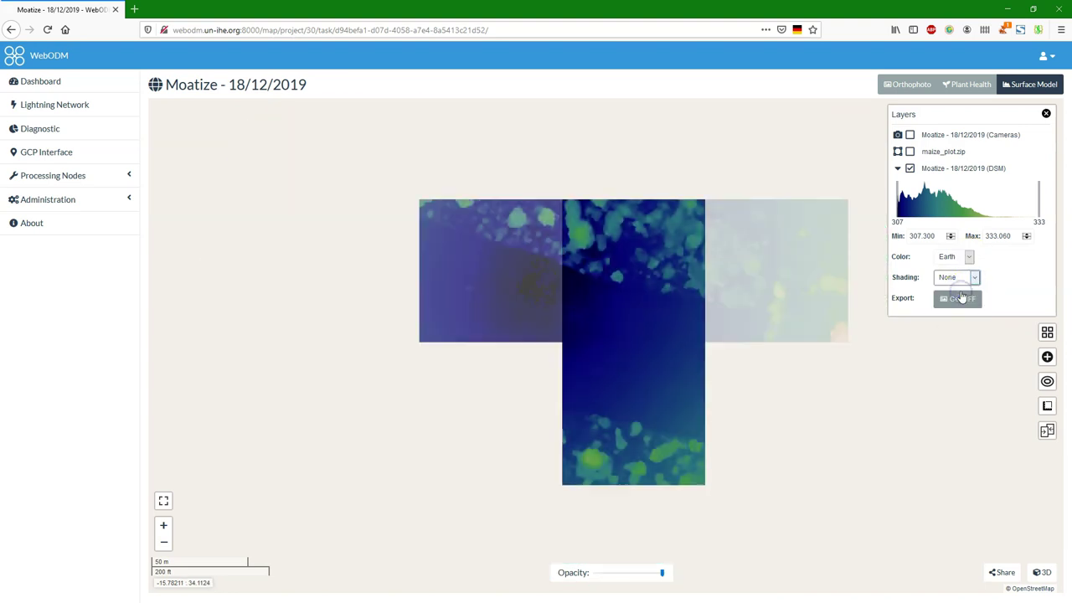
left_click(974, 277)
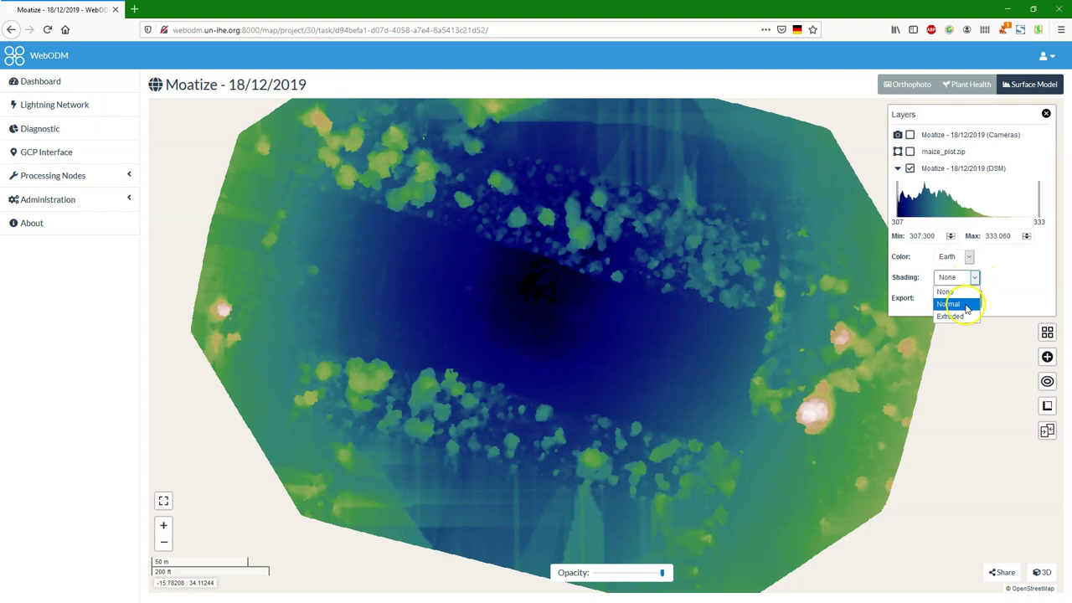
left_click(960, 316)
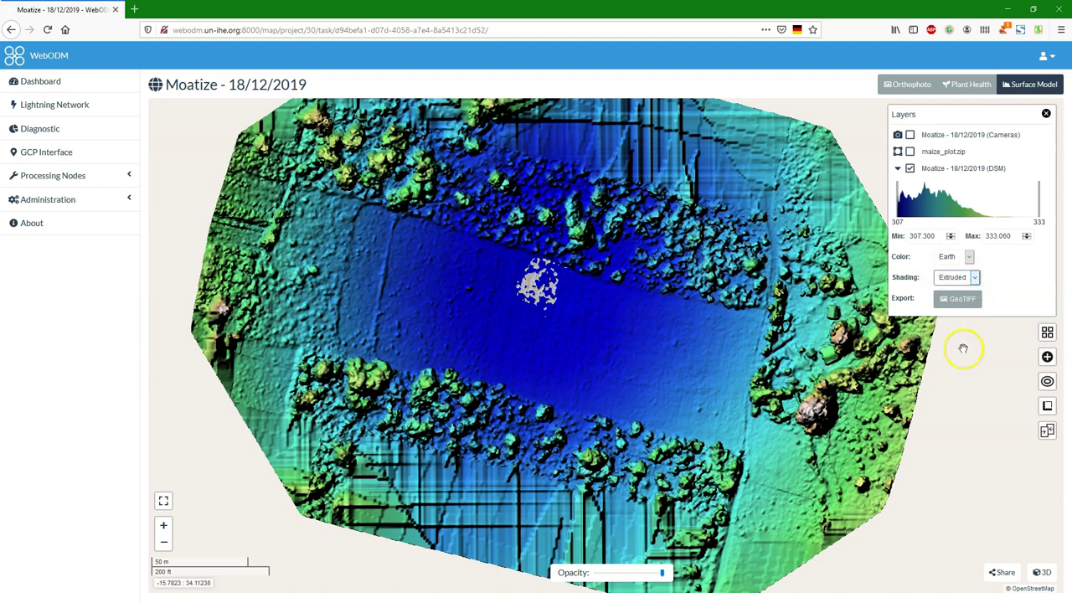
- Open the sharing options of the task to view its link and HTML iframe code
left_click(1005, 572)
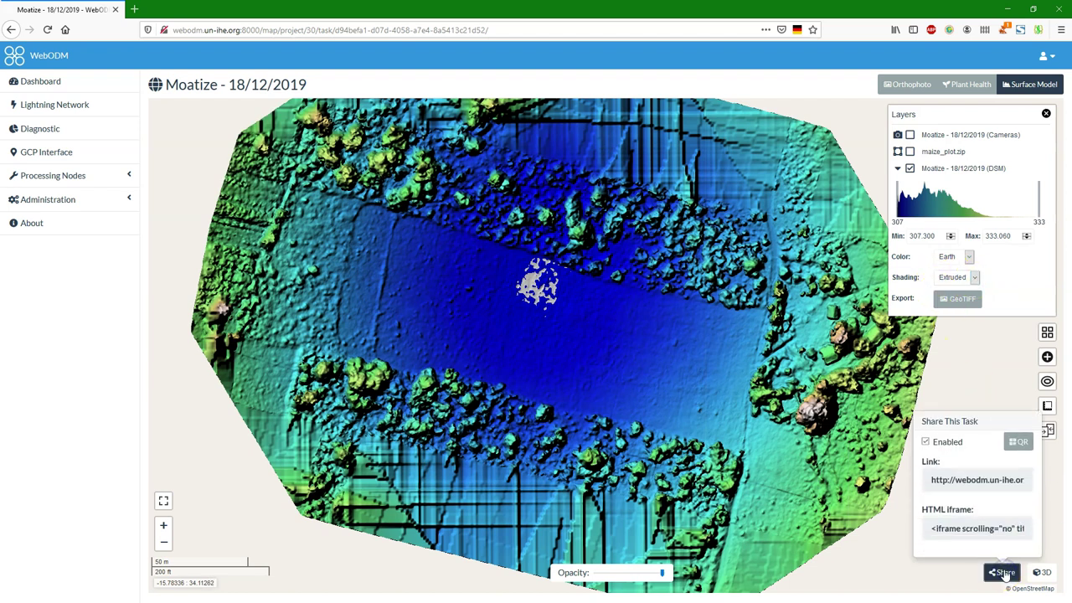
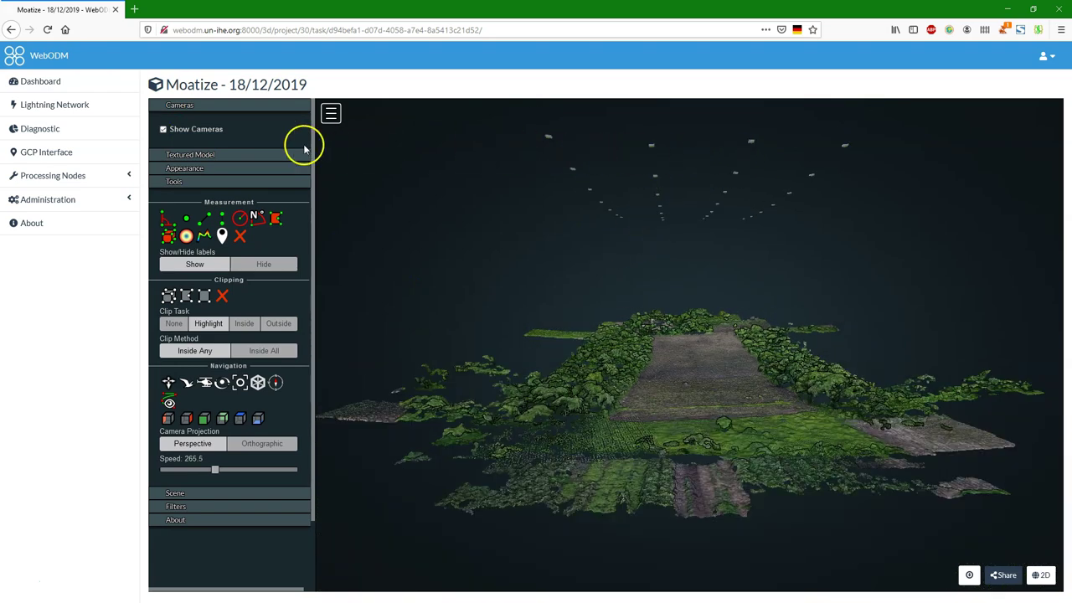
- Hide the camera positions in the 3D view and show the textured model
left_click(164, 130)
left_click(186, 155)
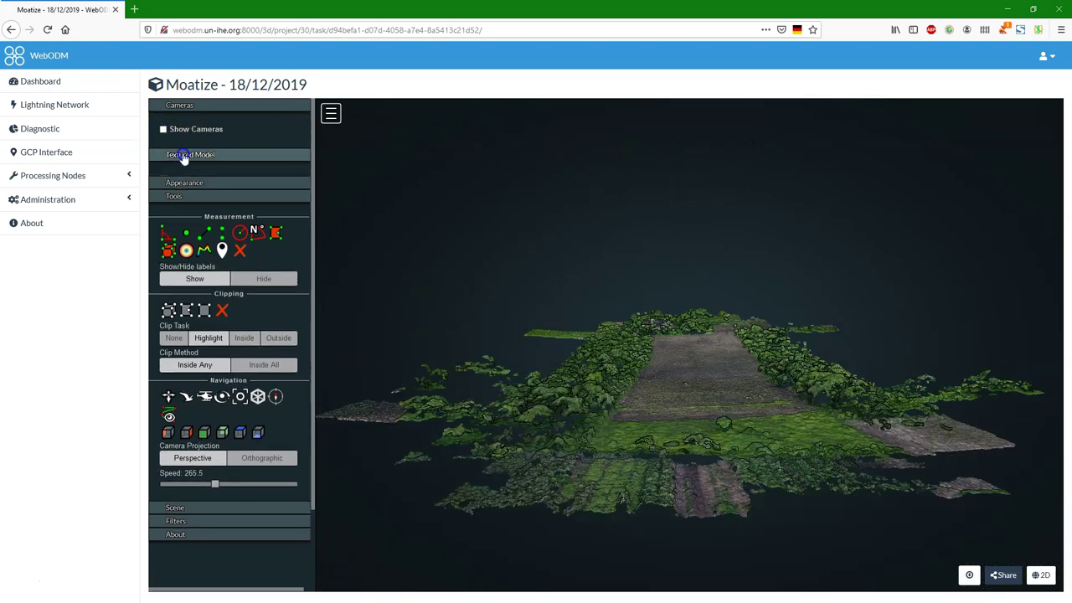
left_click(164, 180)
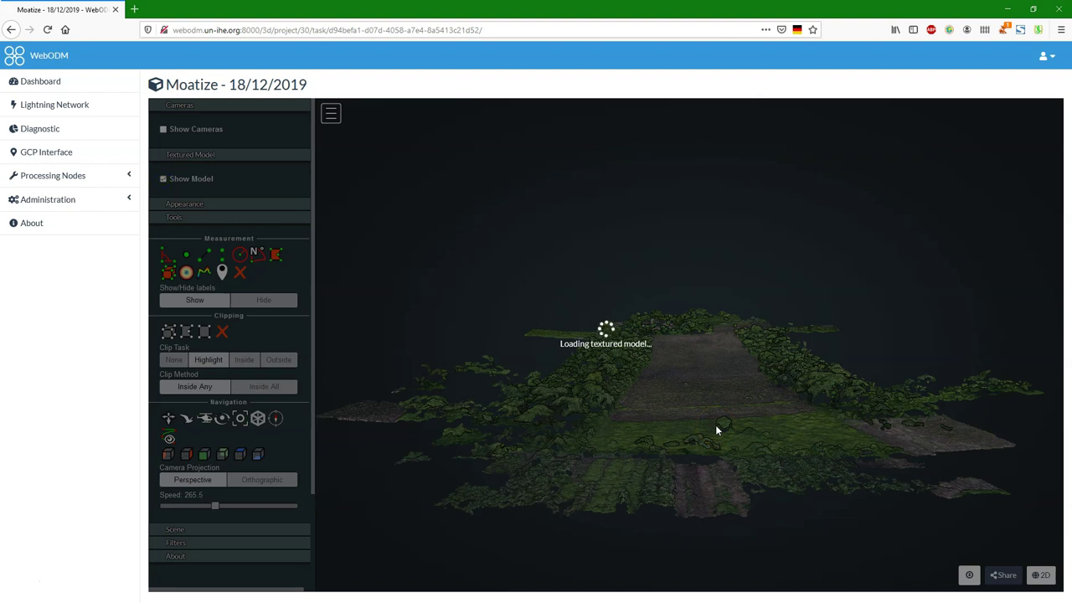
- Examine the textured model of the field up close, from above and from a low oblique angle
left_click(863, 341)
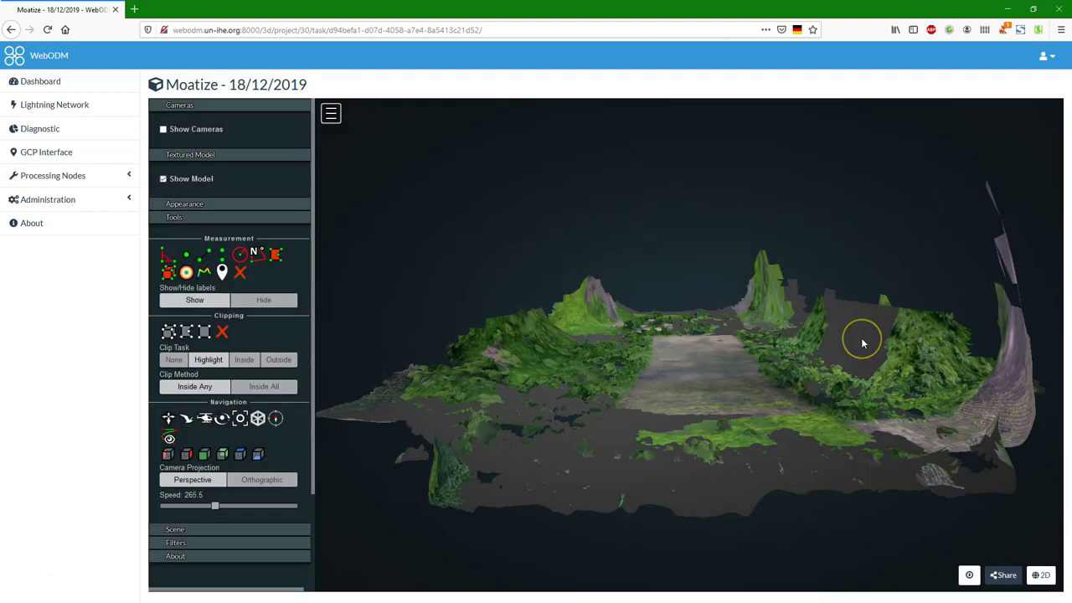
scroll(670, 368, "down", 3)
scroll(677, 369, "up", 3)
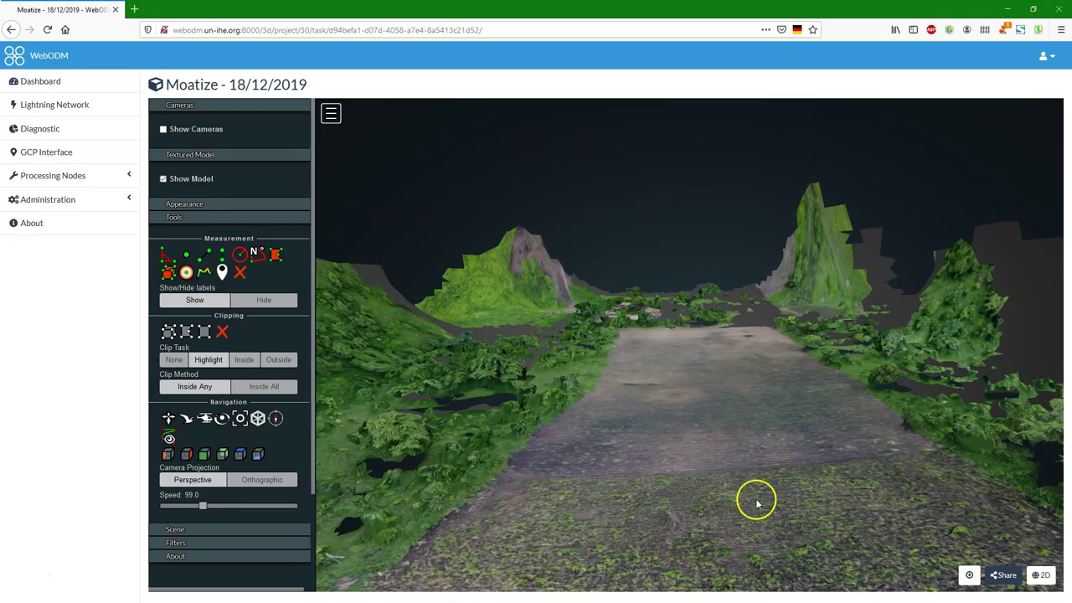
left_click_drag(838, 467, 938, 383)
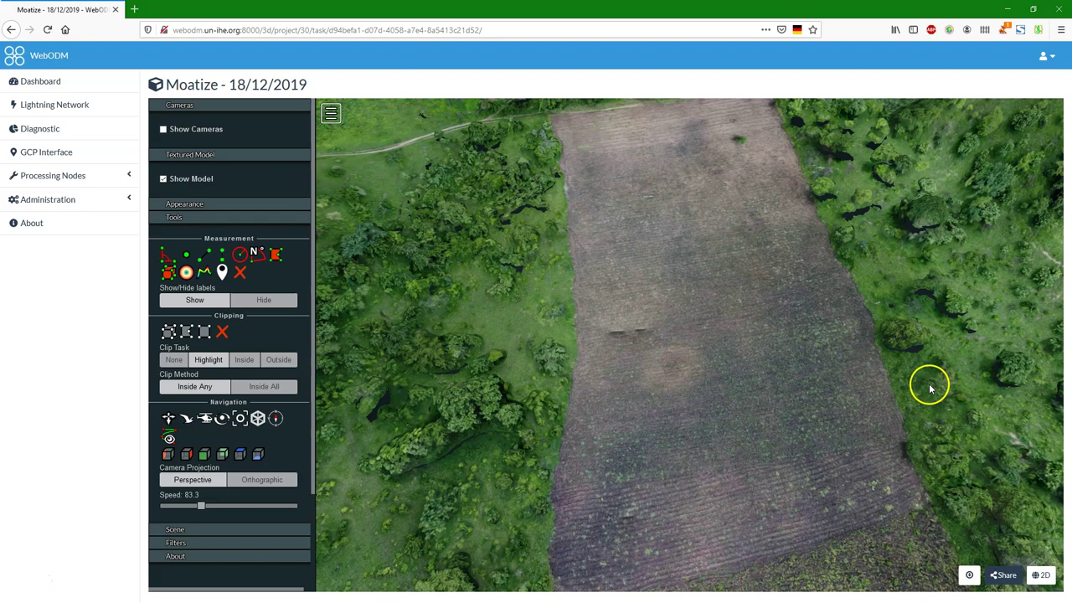
left_click_drag(750, 381, 396, 320)
left_click_drag(725, 421, 677, 393)
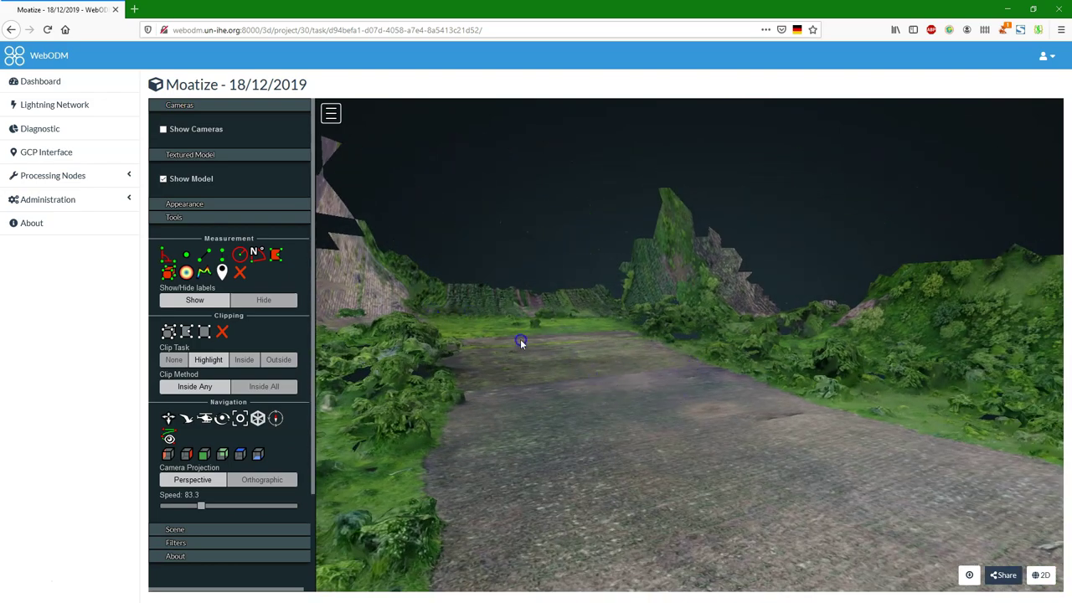
- Hide the textured model, and try a point budget of 9,449,000 before setting it to 1,545,000
left_click(183, 206)
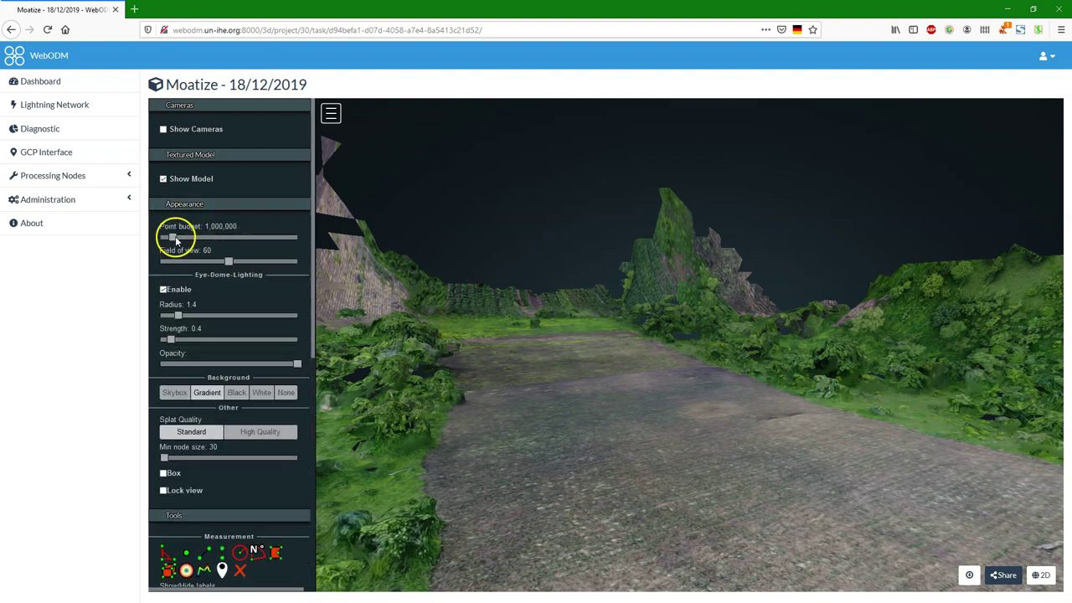
left_click(164, 179)
left_click_drag(173, 236, 292, 240)
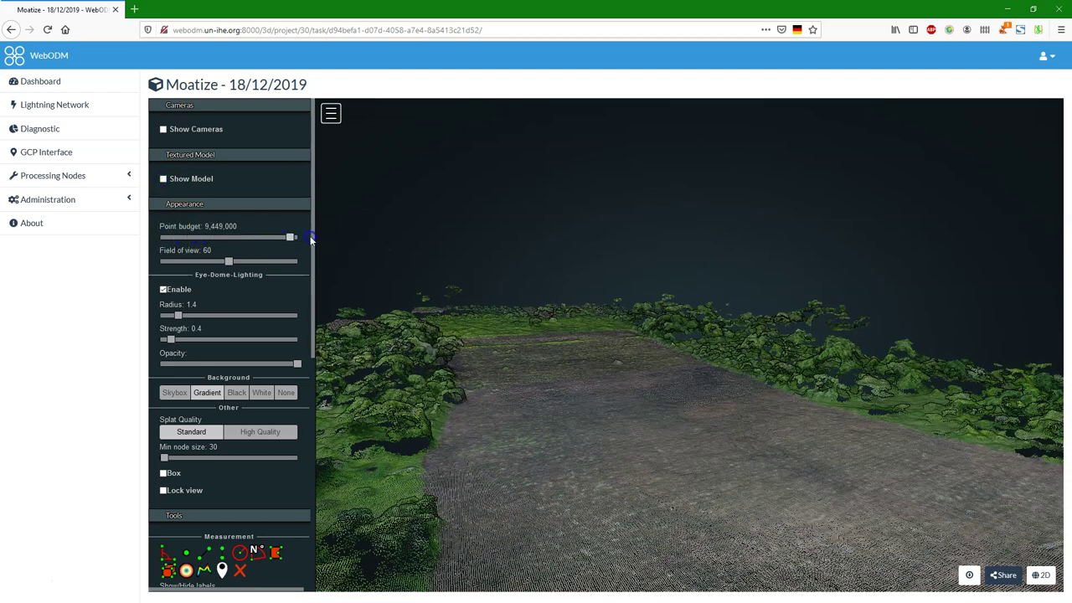
left_click_drag(185, 240, 230, 261)
- Compare the point cloud without and with Eye-Dome-Lighting, keep it enabled, and set its radius to 1.8 and strength to 0.3
left_click(163, 291)
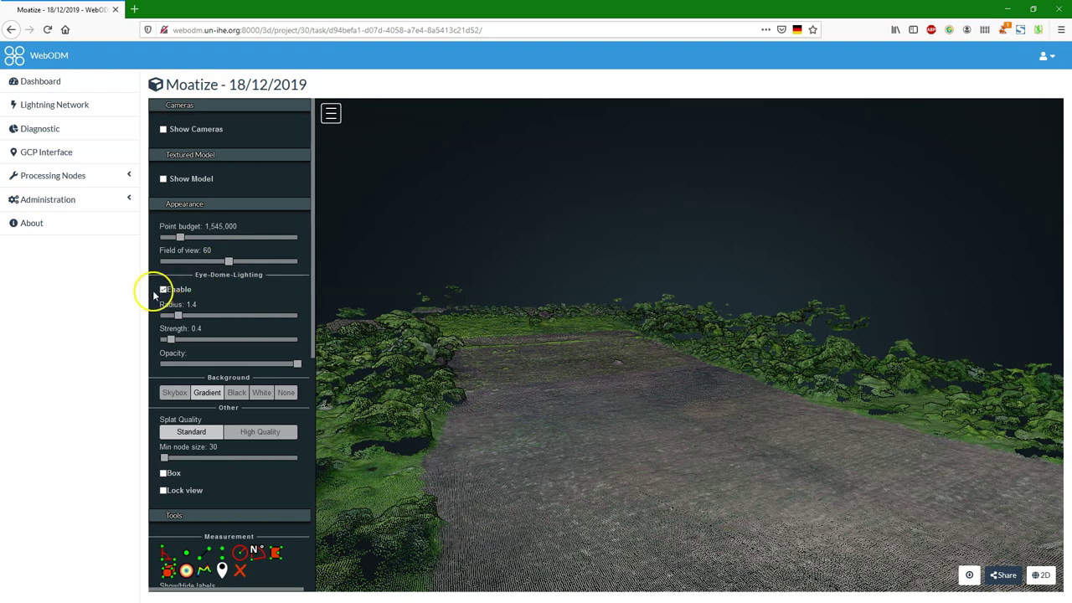
left_click(164, 290)
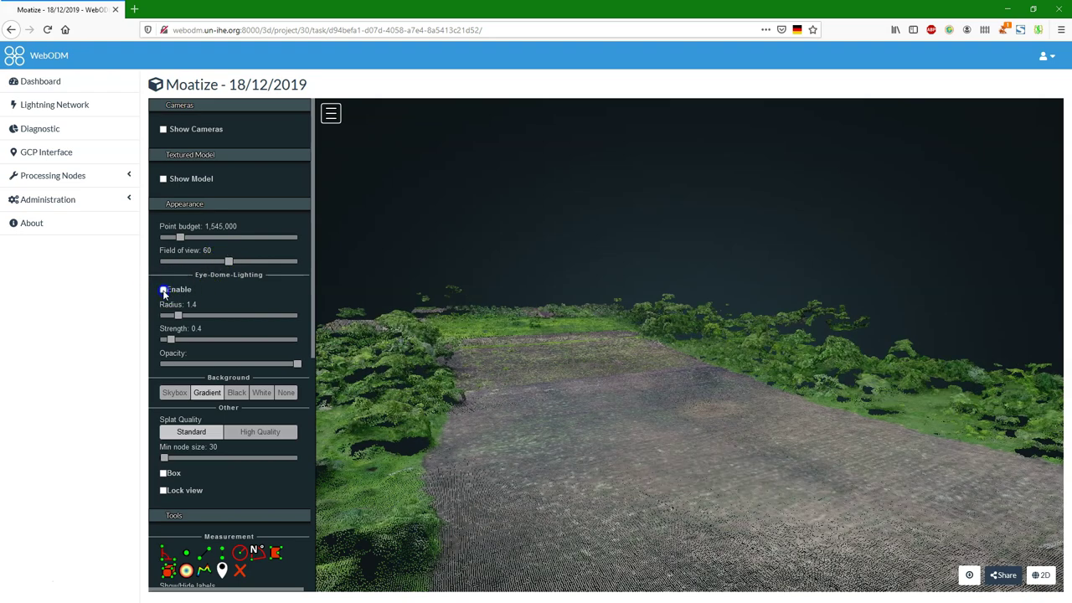
left_click(164, 291)
left_click(164, 290)
left_click(164, 291)
left_click_drag(178, 316, 168, 339)
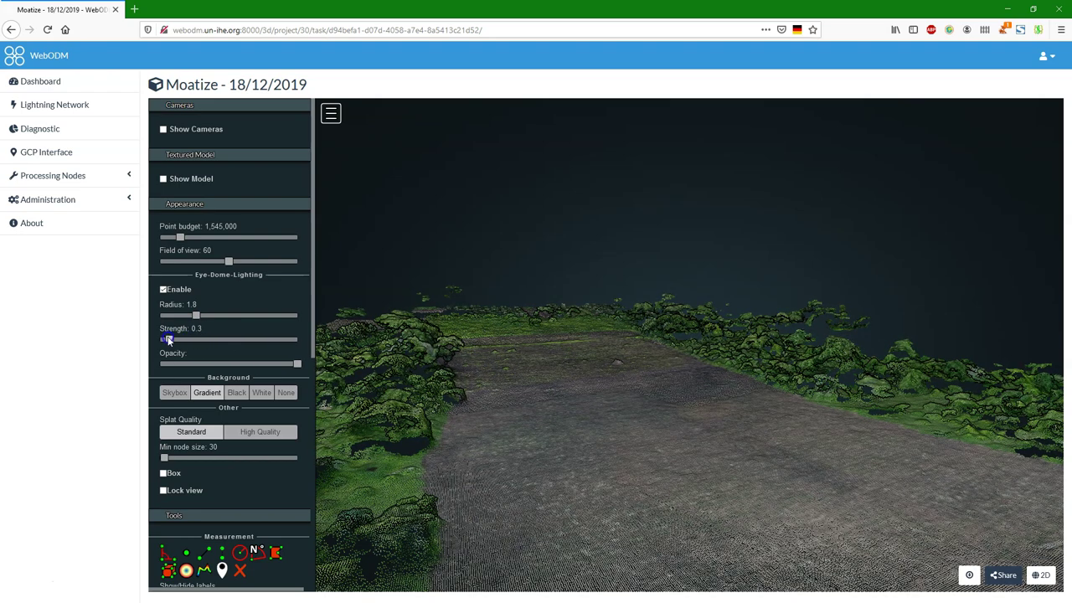
mouse_move(297, 366)
left_mouse_down()
mouse_move(244, 365)
mouse_move(302, 367)
left_mouse_up()
- Set the background to Skybox after previewing Gradient, Black, White and None, and compare High Quality splats with Standard, keeping Standard
left_click(175, 390)
left_click_drag(679, 406, 594, 393)
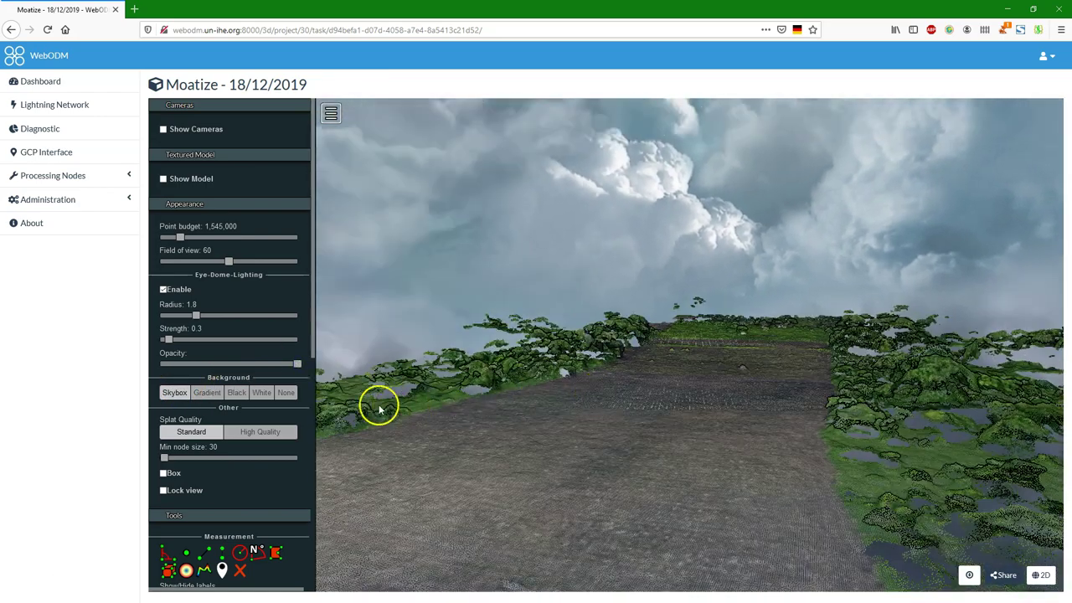
left_click(210, 393)
left_click(237, 393)
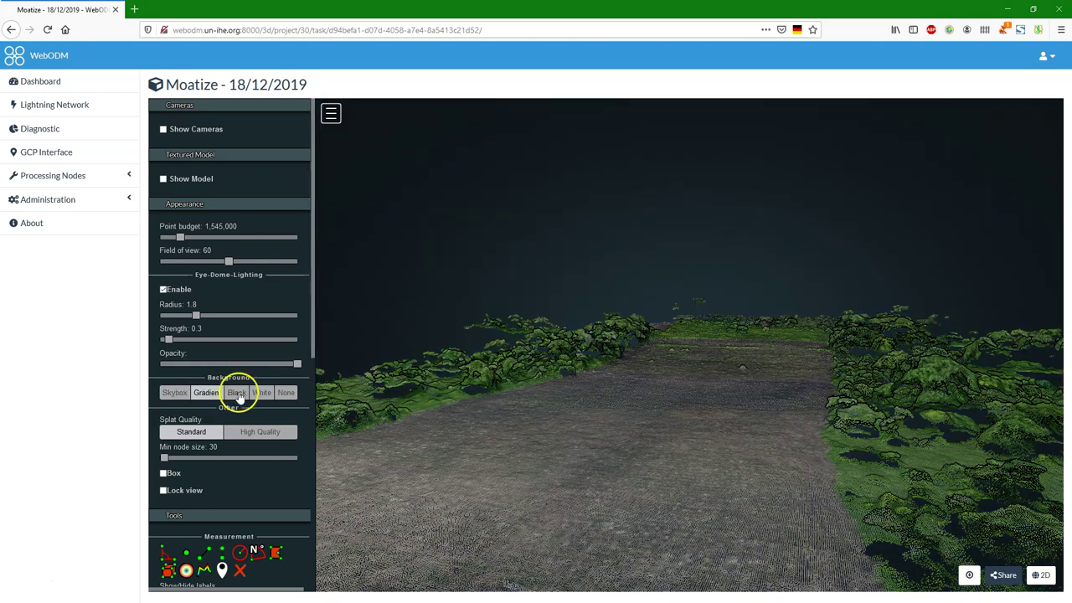
left_click(261, 394)
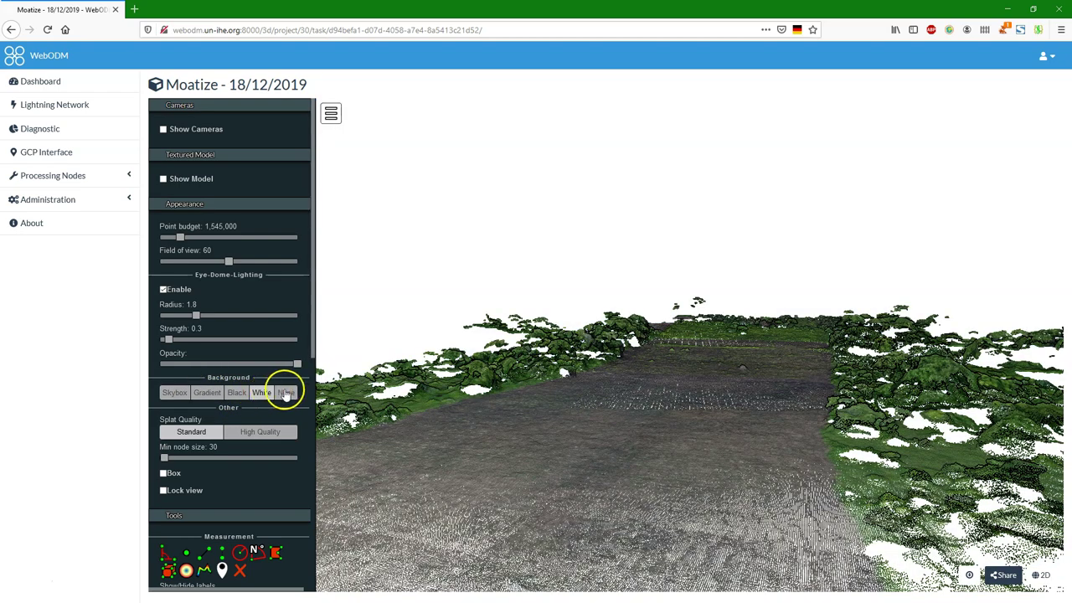
left_click(285, 393)
left_click(174, 393)
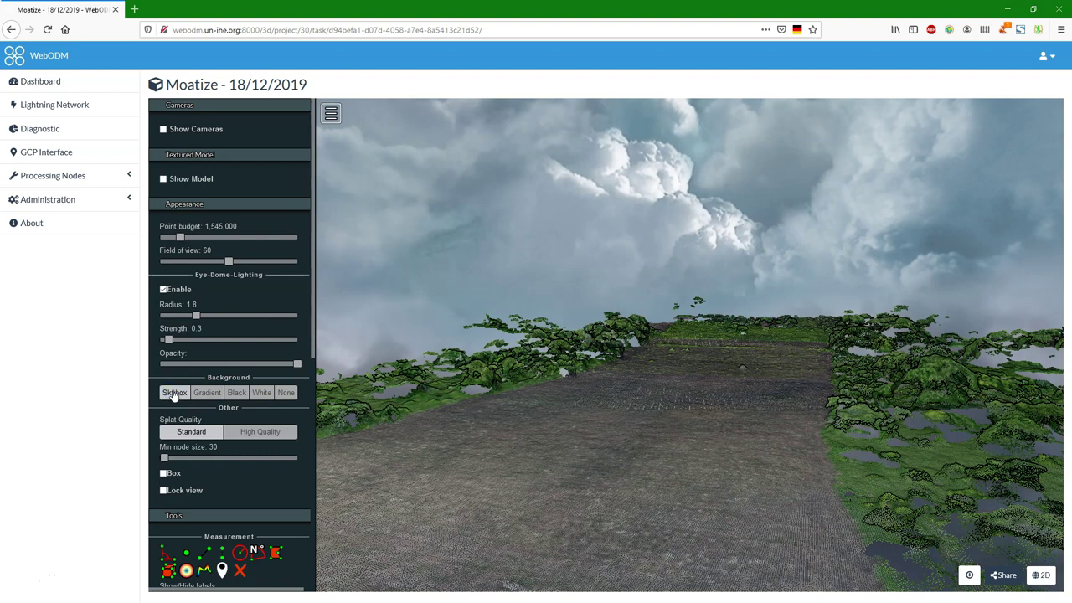
left_click(251, 433)
left_click(196, 434)
- Measure the angles between three points at the tree line beside the field, and remove the angle measurement
scroll(246, 495, "down", 5)
left_click_drag(713, 469, 698, 471)
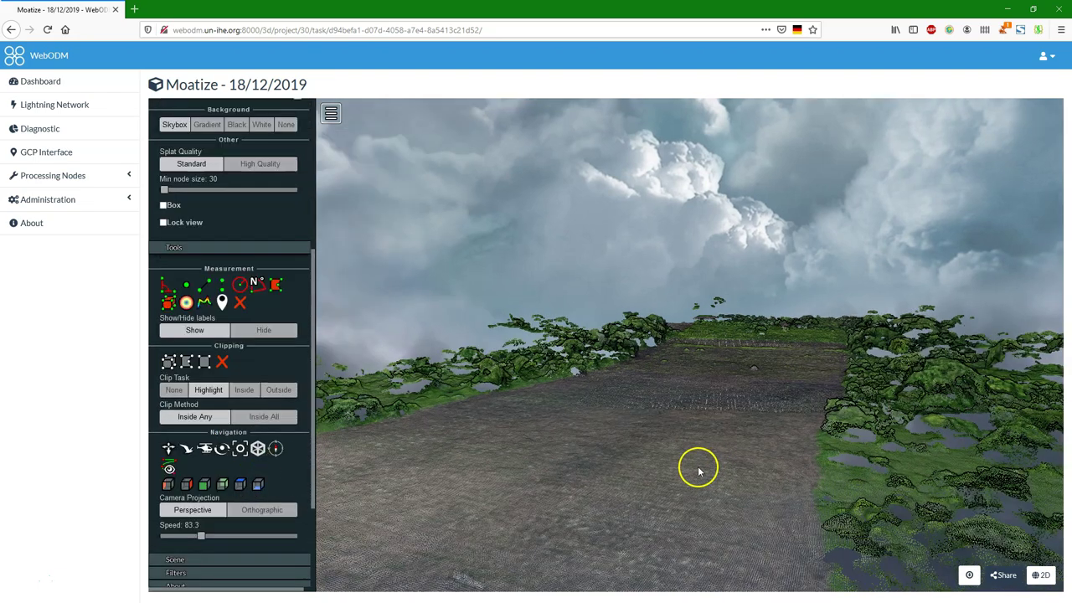
scroll(699, 471, "up", 3)
left_click_drag(675, 424, 537, 413)
scroll(630, 379, "down", 10)
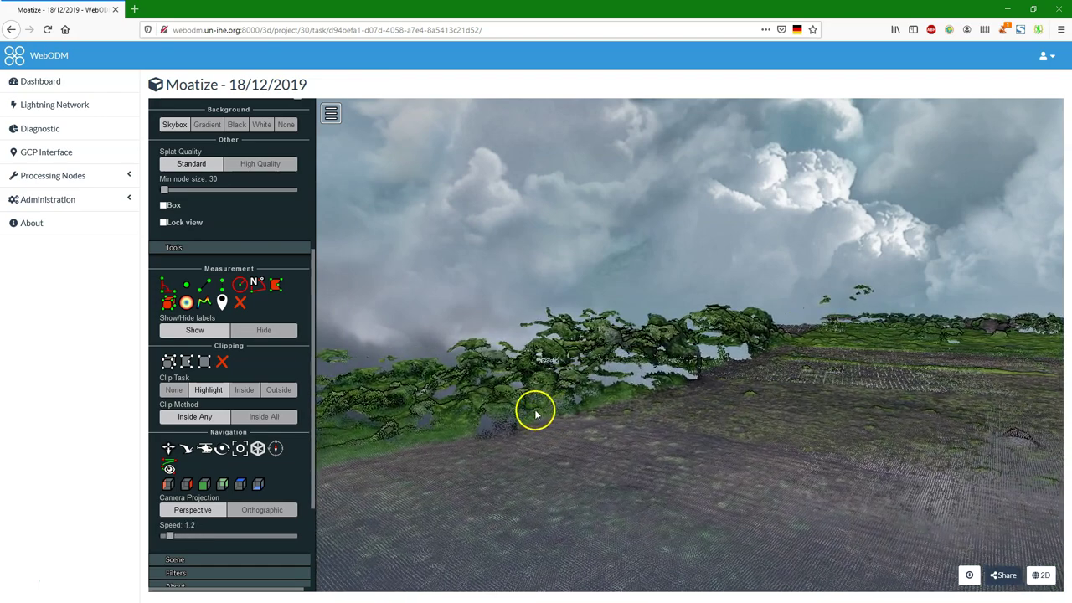
left_click(165, 289)
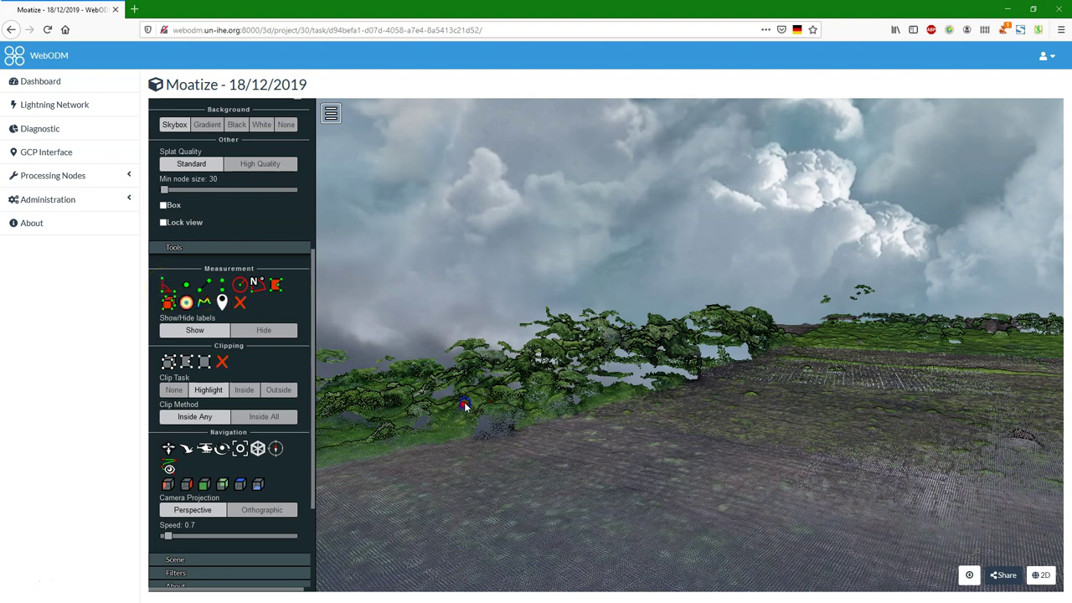
left_click(462, 440)
left_click(505, 445)
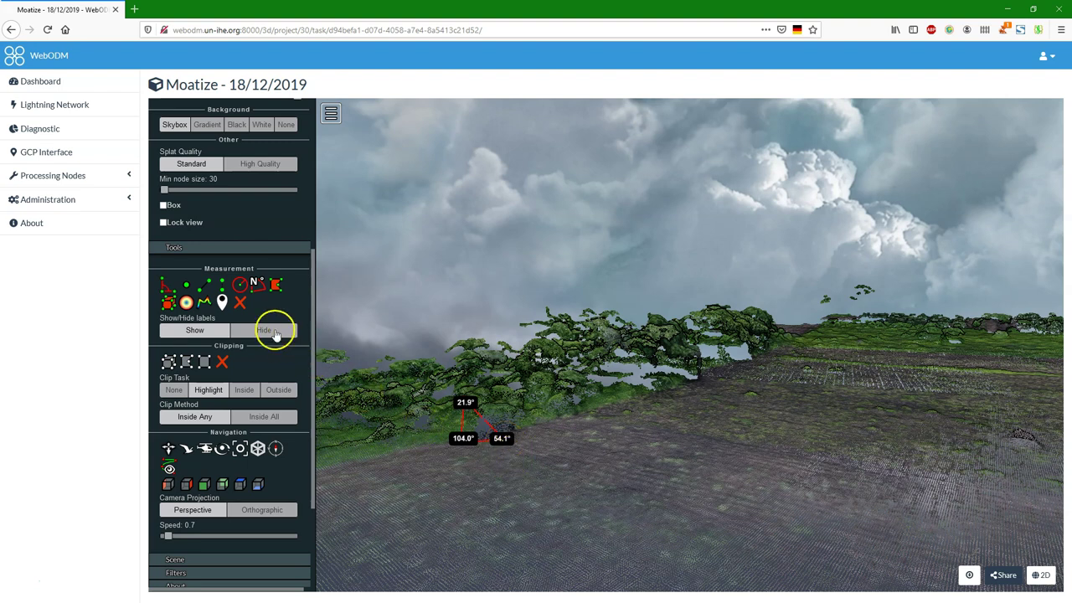
left_click(241, 306)
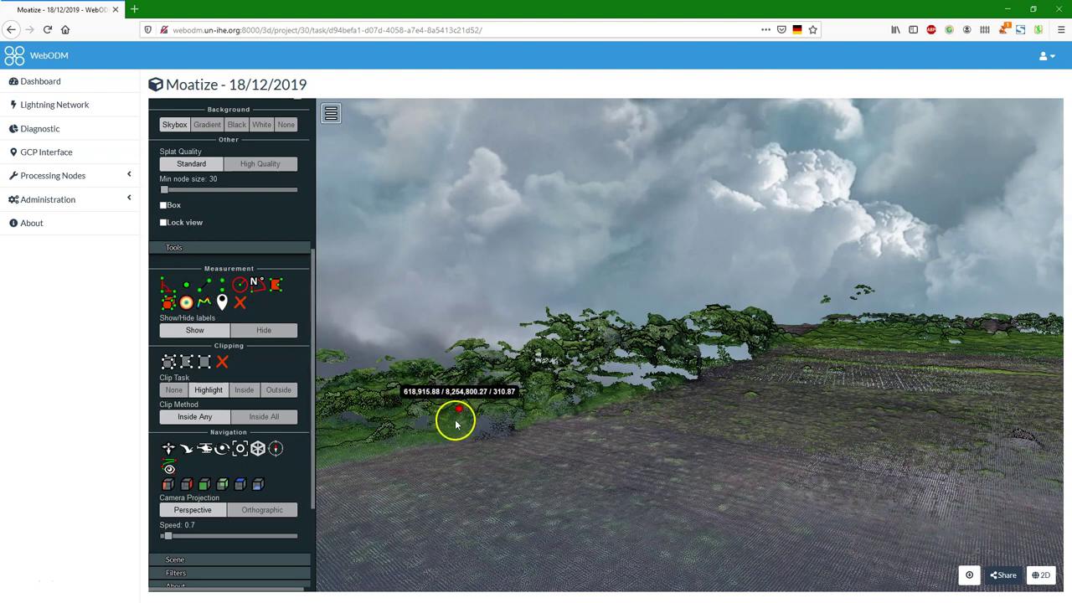
- Measure the coordinates of a single point in the vegetation beside the field, and remove the point measurement
left_click(503, 408)
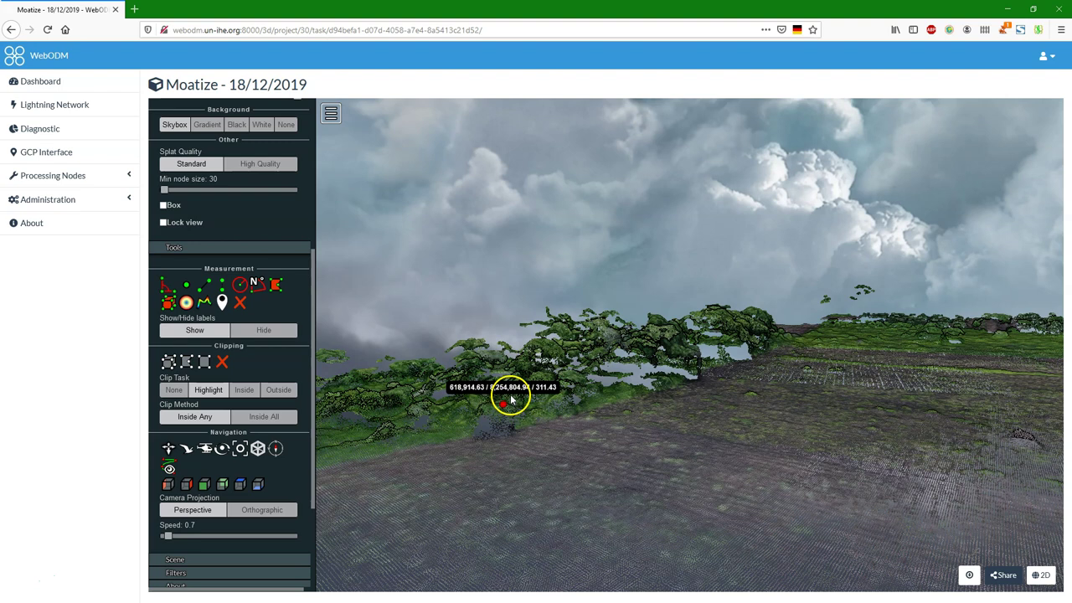
left_click(240, 307)
- Measure the distances between successive points along the vegetation at the field's edge
left_click(203, 287)
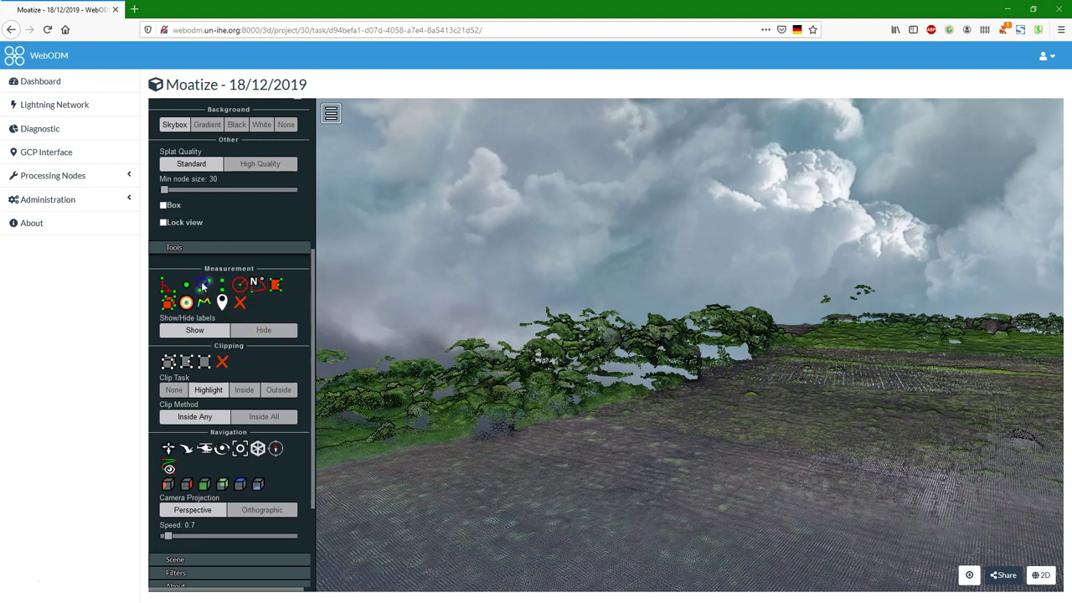
left_click(391, 427)
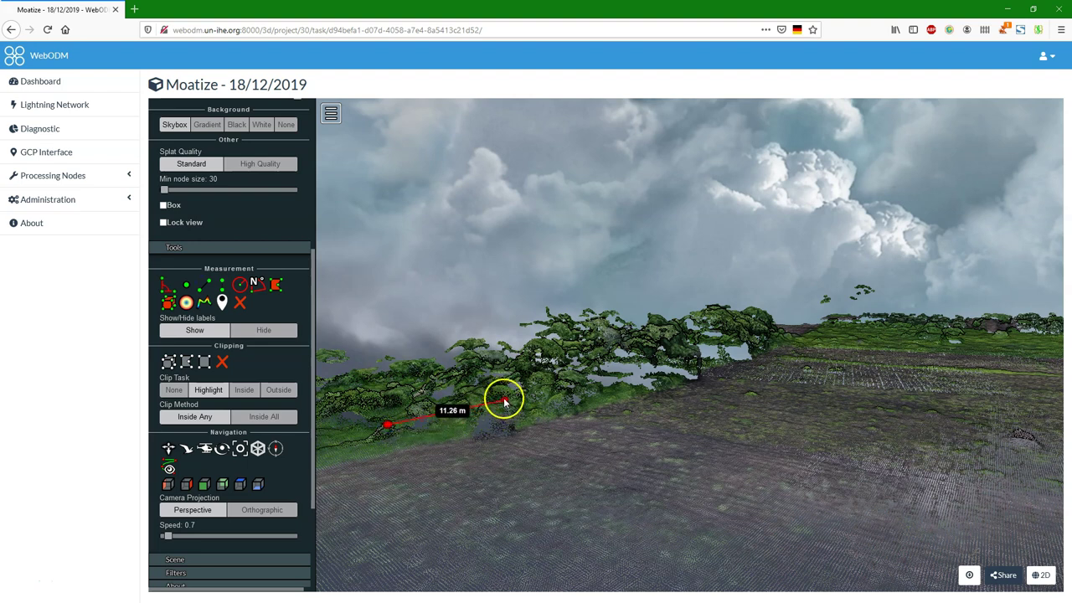
left_click(486, 406)
left_click(519, 410)
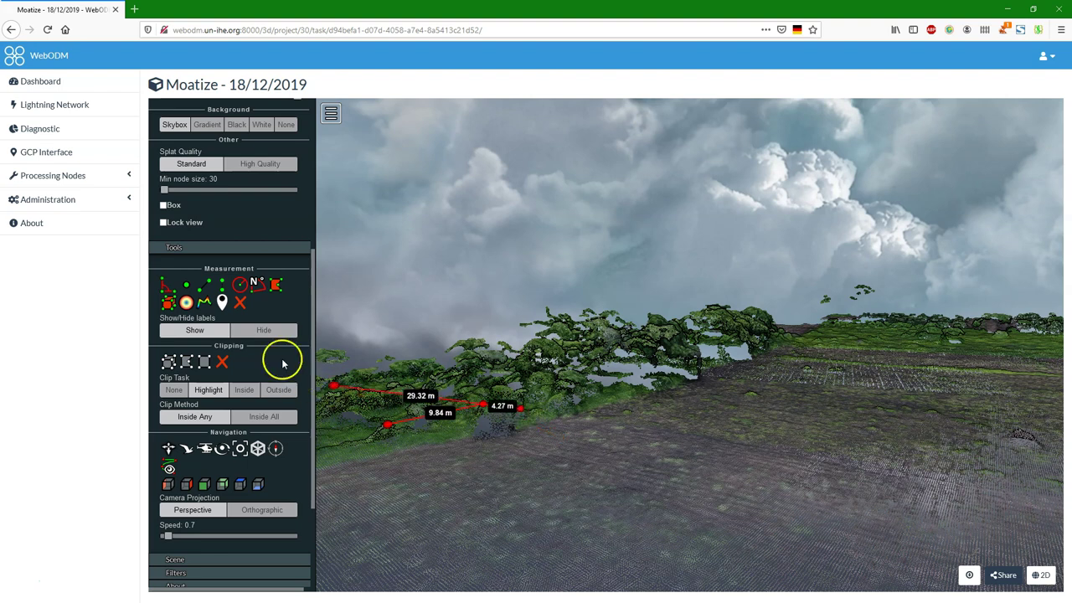
- Remove the distance measurements and try another measurement tool on the vegetation at the field's edge
left_click(240, 303)
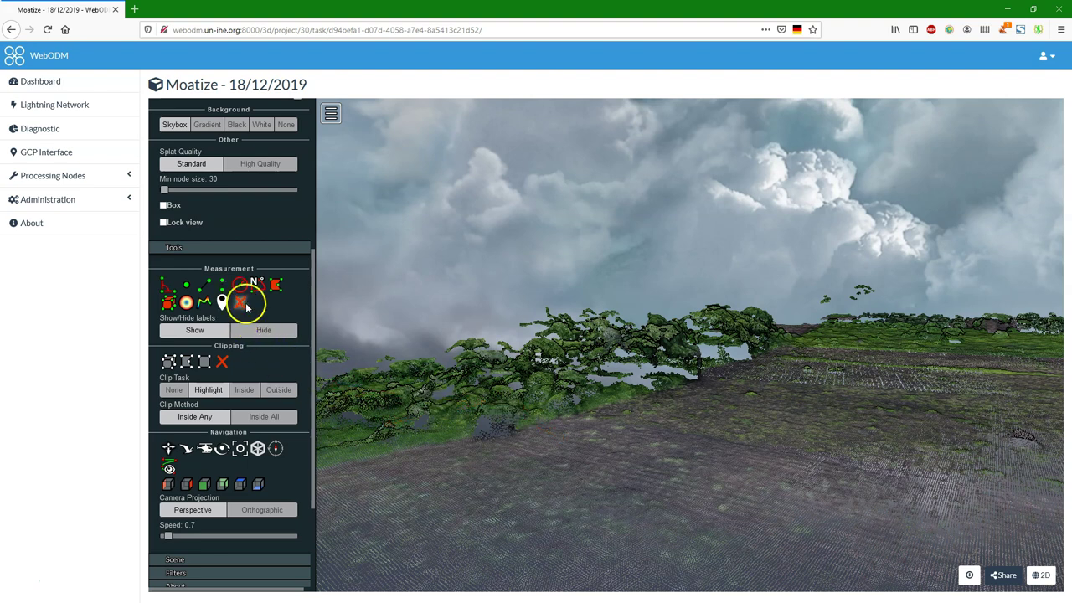
left_click(248, 288)
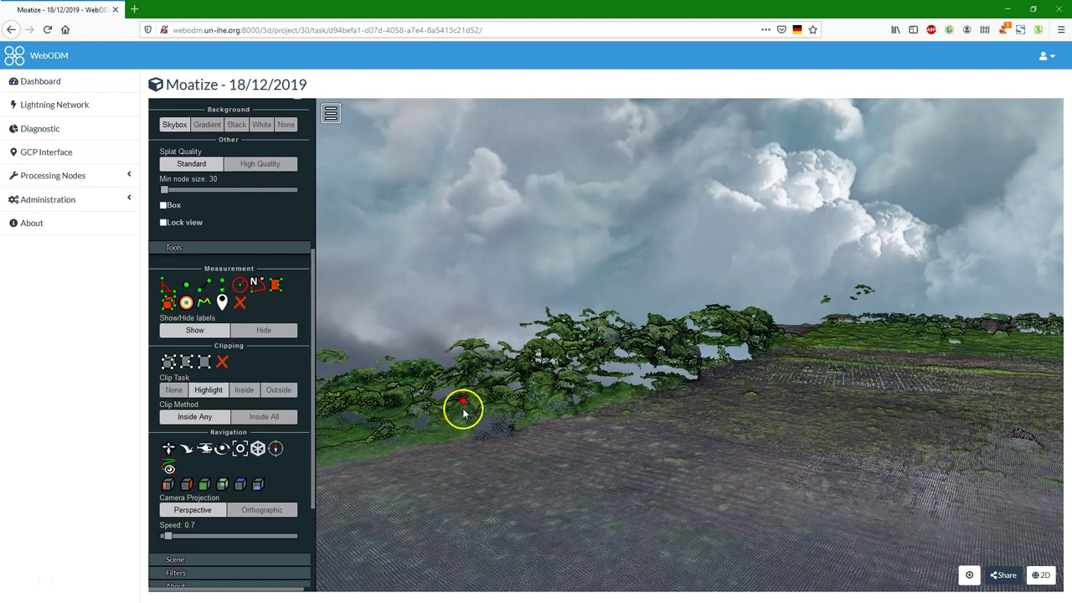
left_click(388, 427)
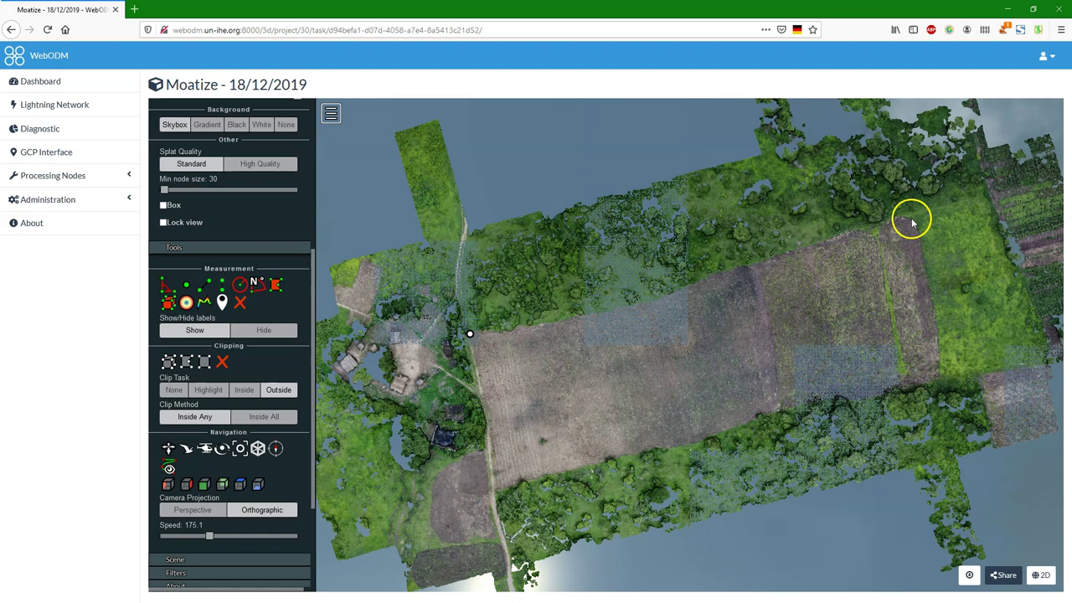
- Draw a clipping polygon around the corners of the large bare field in the orthographic view from above
right_click(910, 221)
left_click(942, 376)
left_click(495, 486)
right_click(408, 348)
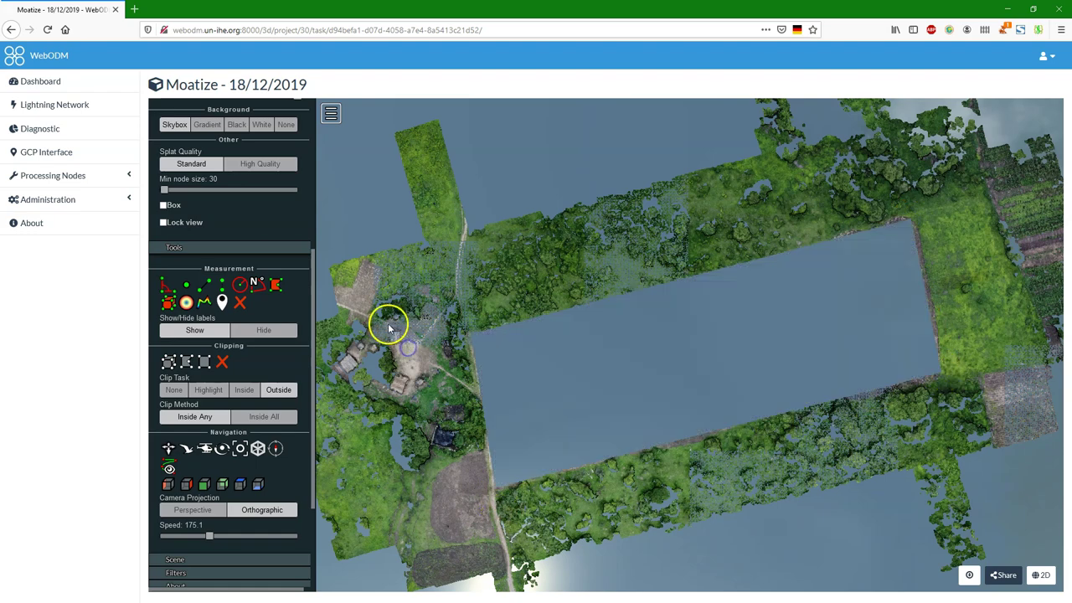
- Preview the clipped field with the clip tasks Inside and Highlight, and set the clip task to None
left_click(244, 390)
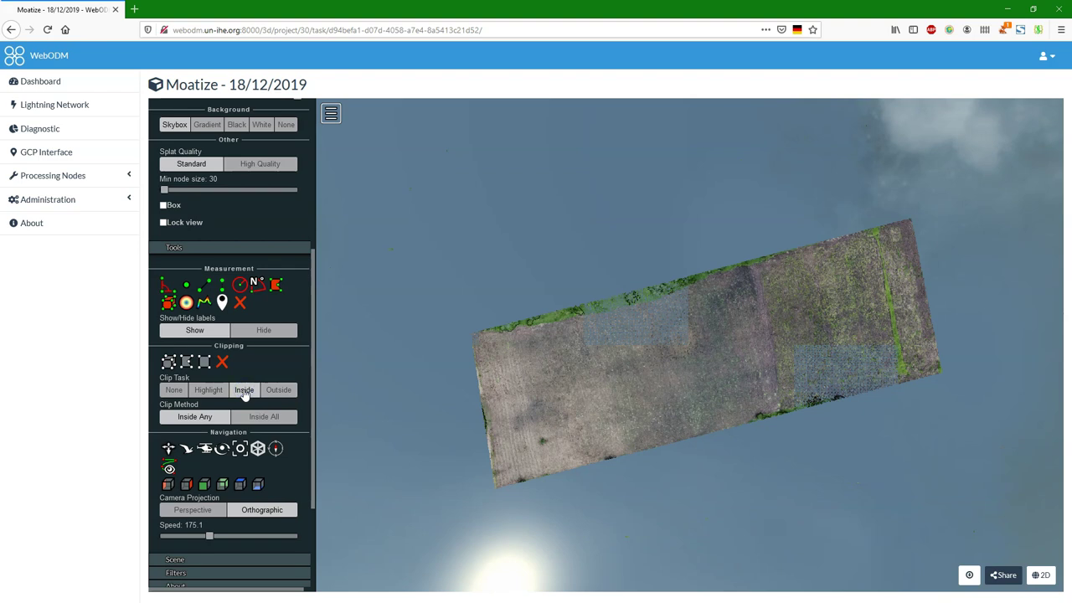
left_click(210, 390)
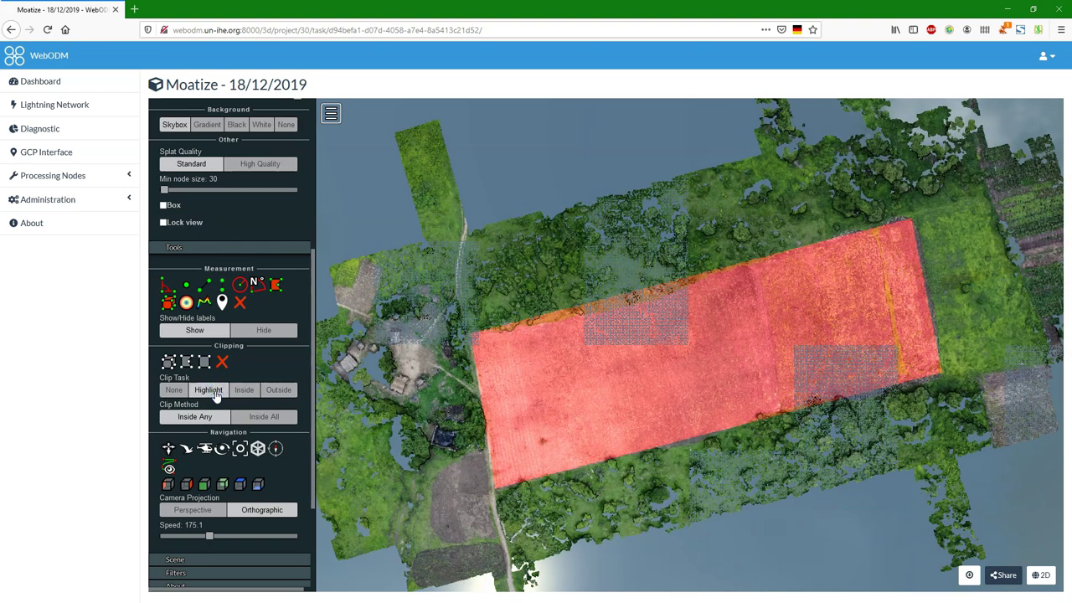
left_click(173, 390)
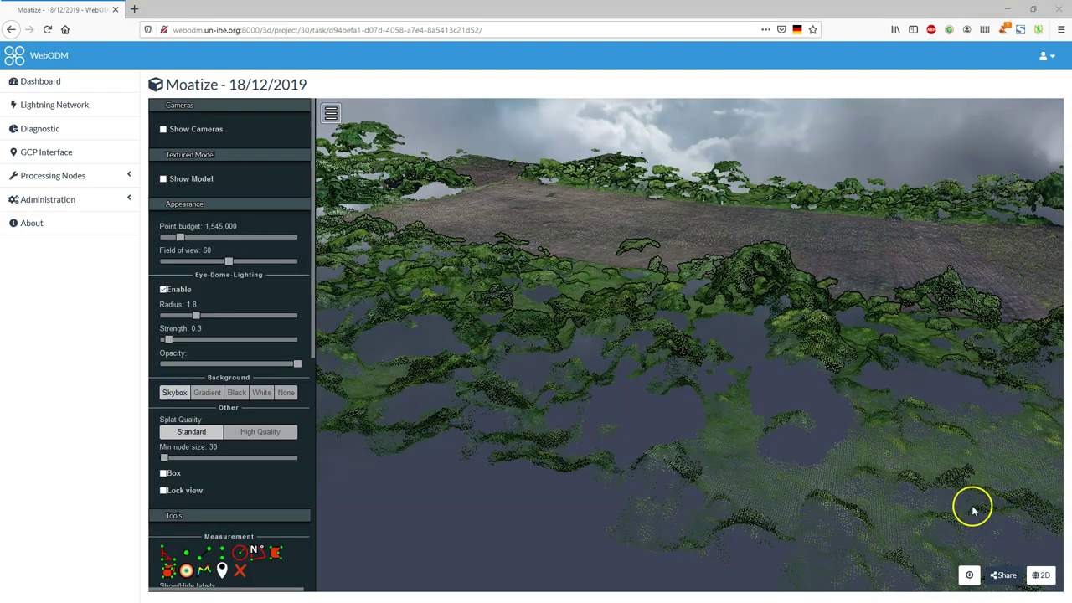
- Download the task's orthophoto as GeoTIFF, and view its sharing link and HTML iframe options
left_click(969, 577)
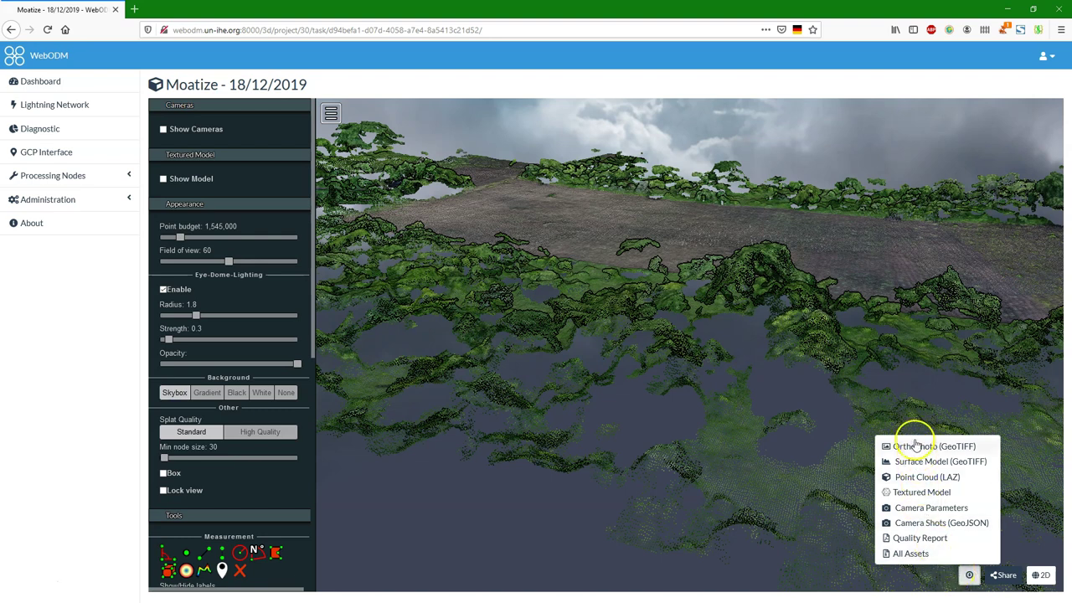
left_click(924, 450)
left_click(969, 575)
left_click(799, 503)
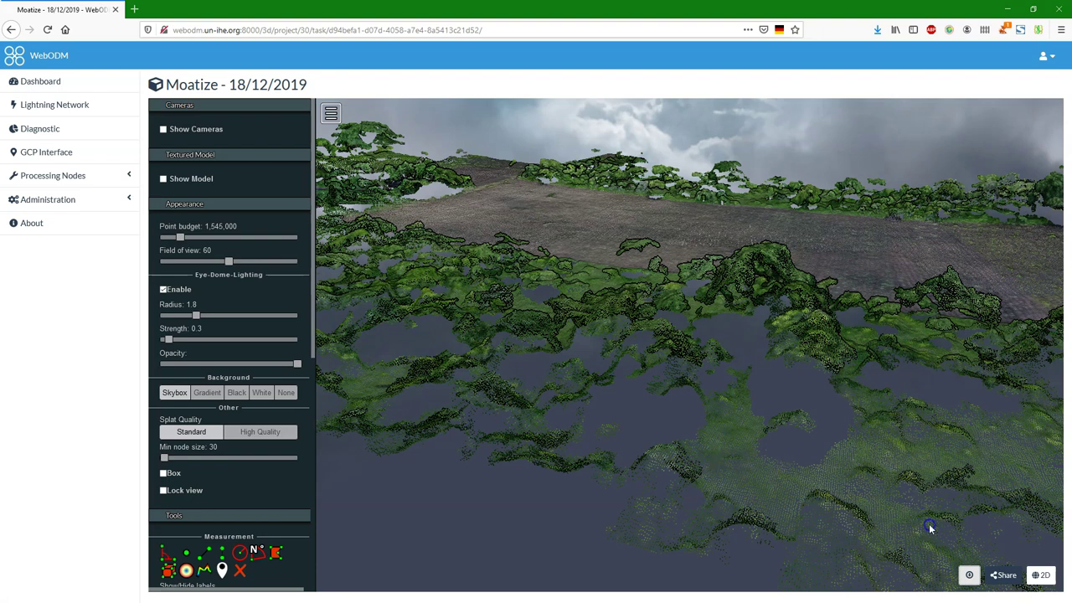
left_click(1002, 575)
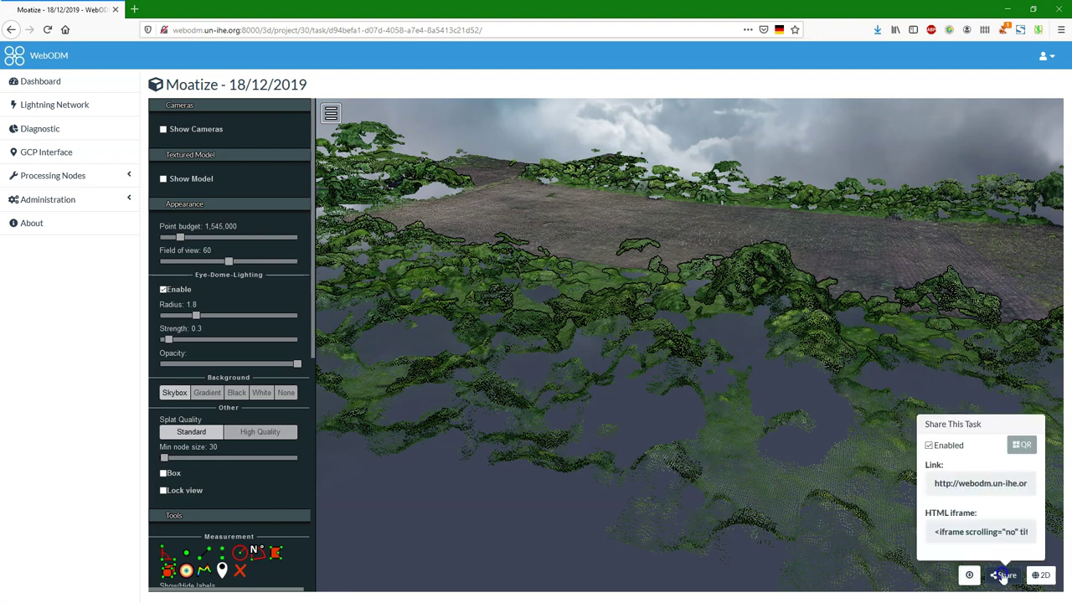
left_click(1003, 576)
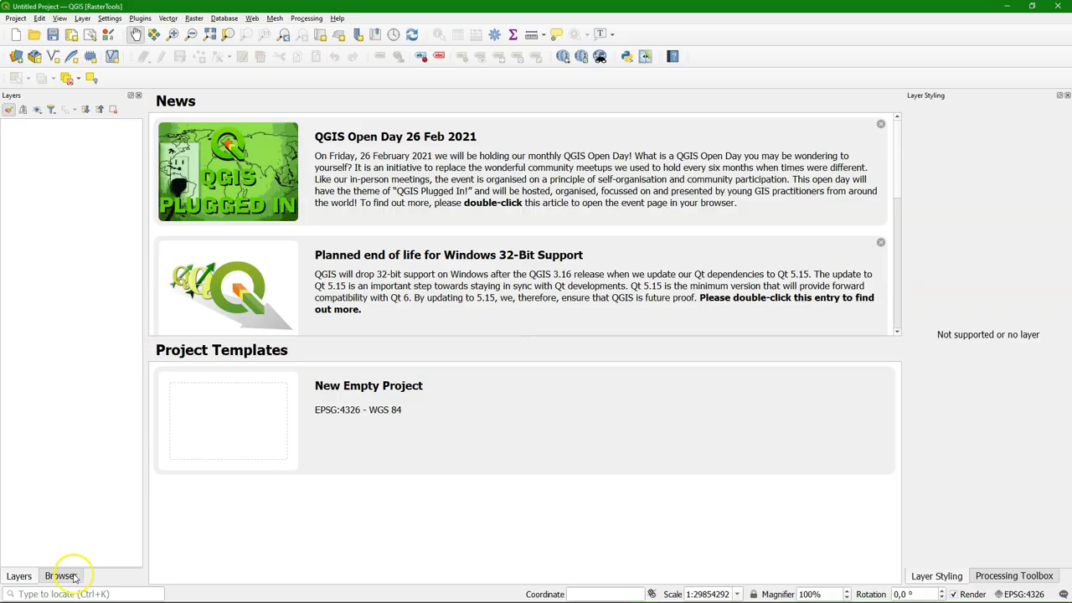
- Switch to QGIS and add dsm.tif and odm_orthophoto.tif from the bdry folder on drive Z to the map
left_click(62, 577)
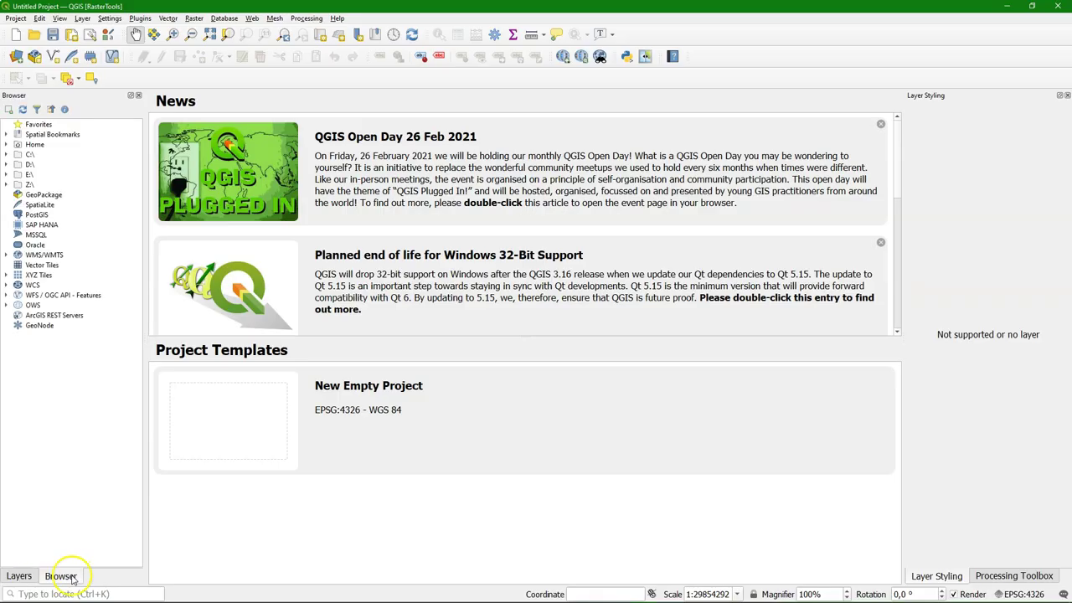
left_click(6, 185)
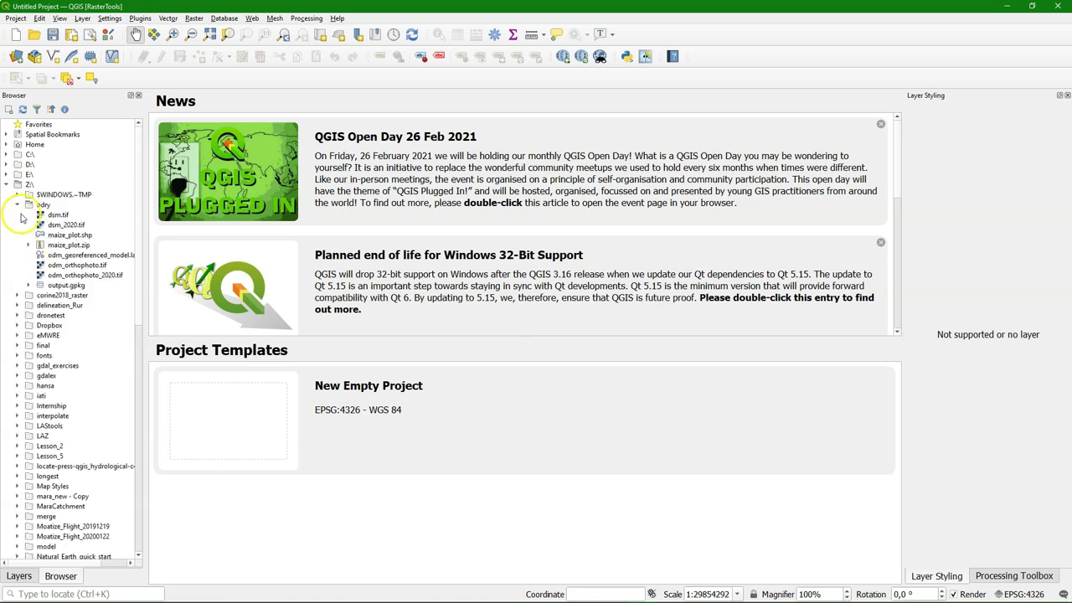
double_click(59, 215)
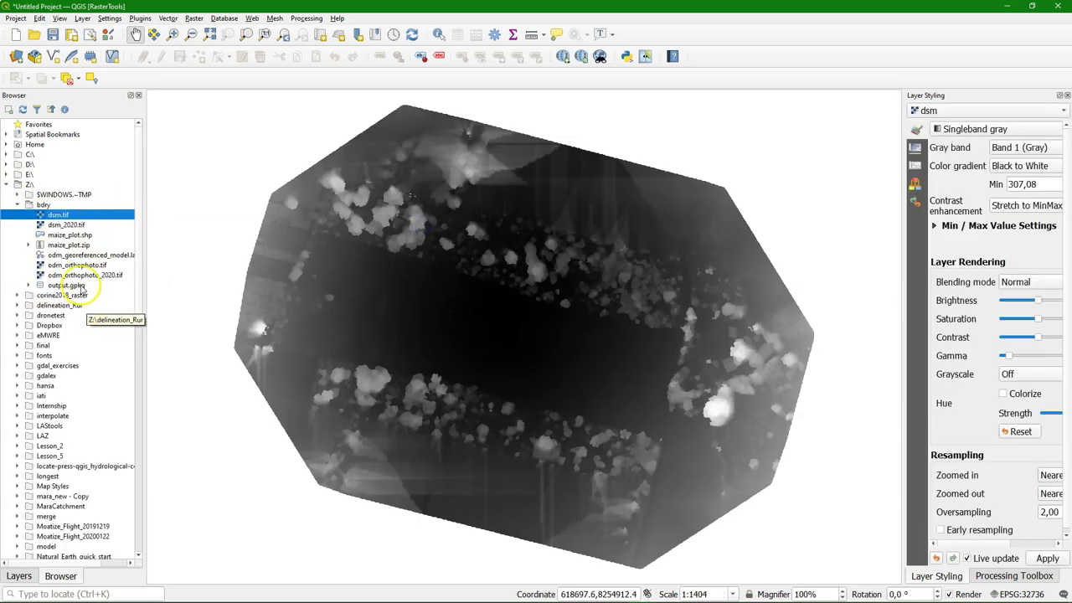
double_click(77, 265)
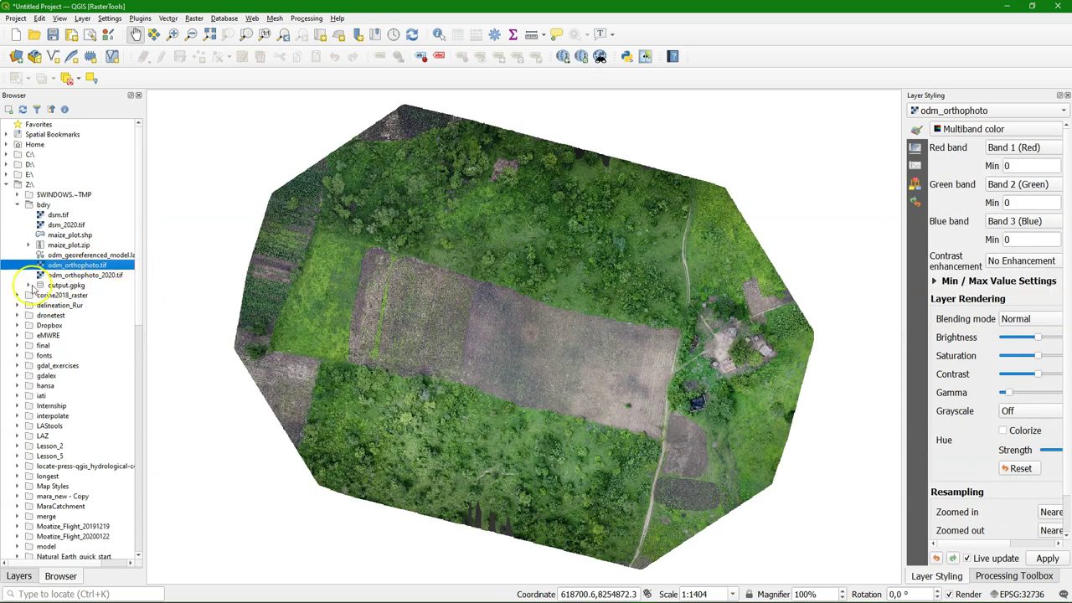
- Add contours_final from output.gpkg, the odm_georeferenced_model point cloud and maize_plot.shp to the map
left_click(29, 284)
left_click_drag(79, 295, 344, 289)
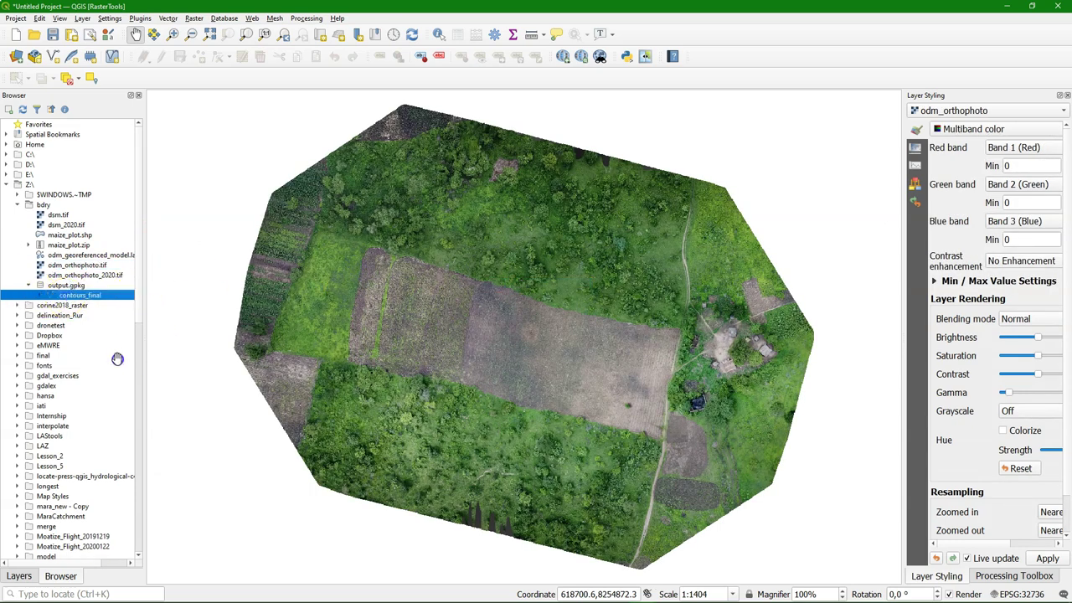
left_click(81, 256)
left_click_drag(66, 260, 322, 321)
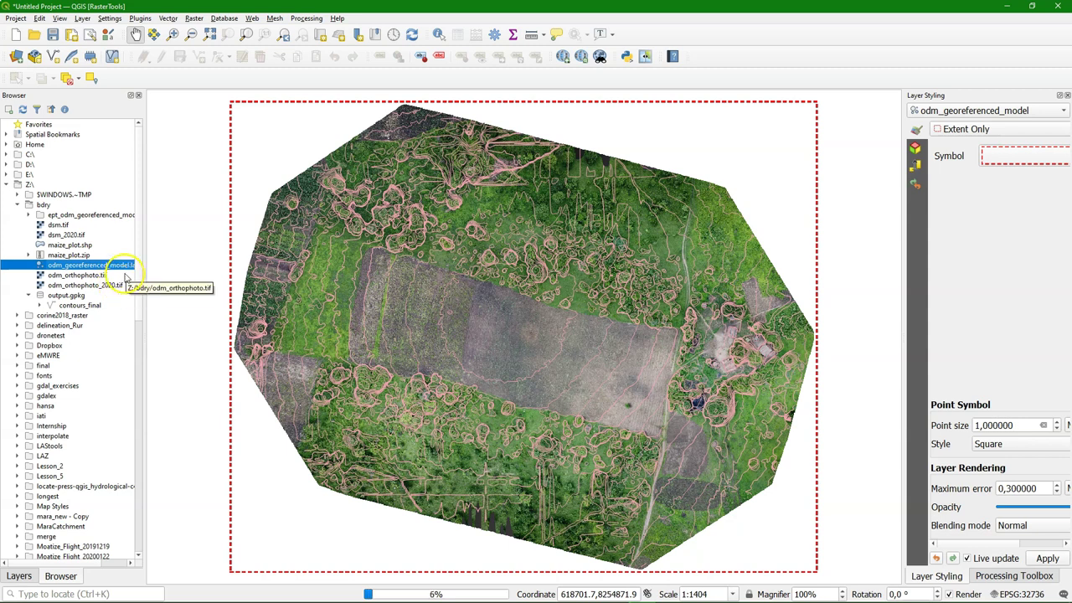
left_click_drag(76, 245, 475, 270)
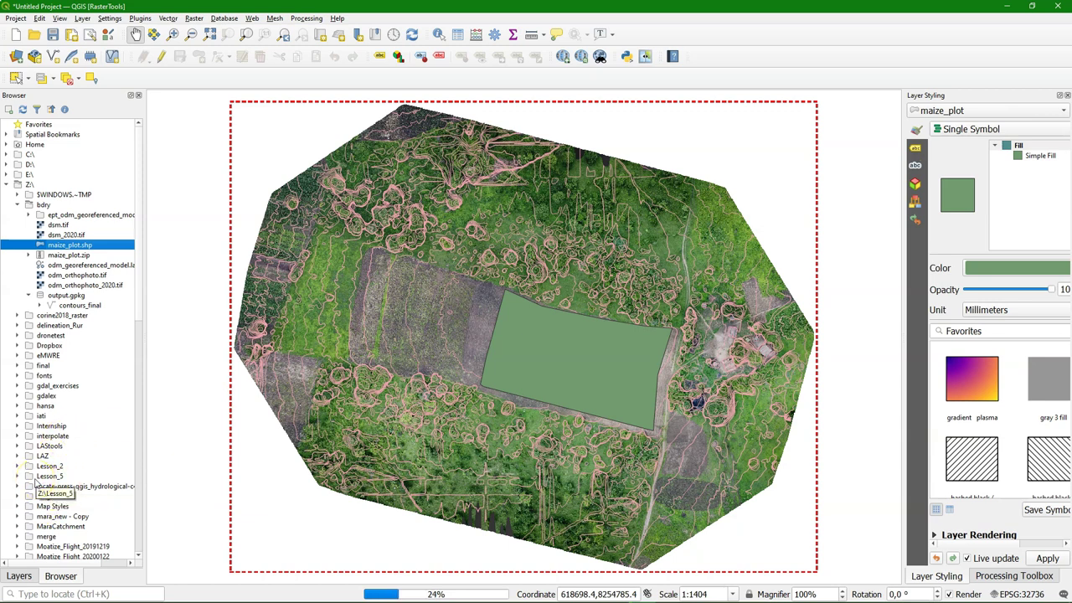
- Hide the odm_georeferenced_model, maize_plot, contours_final and odm_orthophoto layers, leaving only dsm visible
left_click(11, 578)
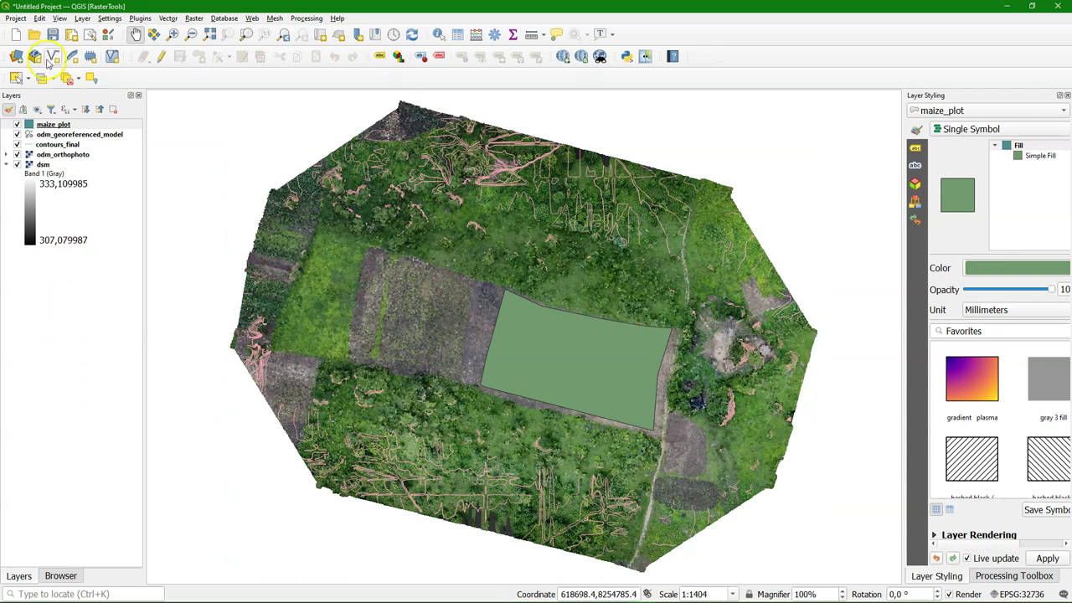
left_click(16, 135)
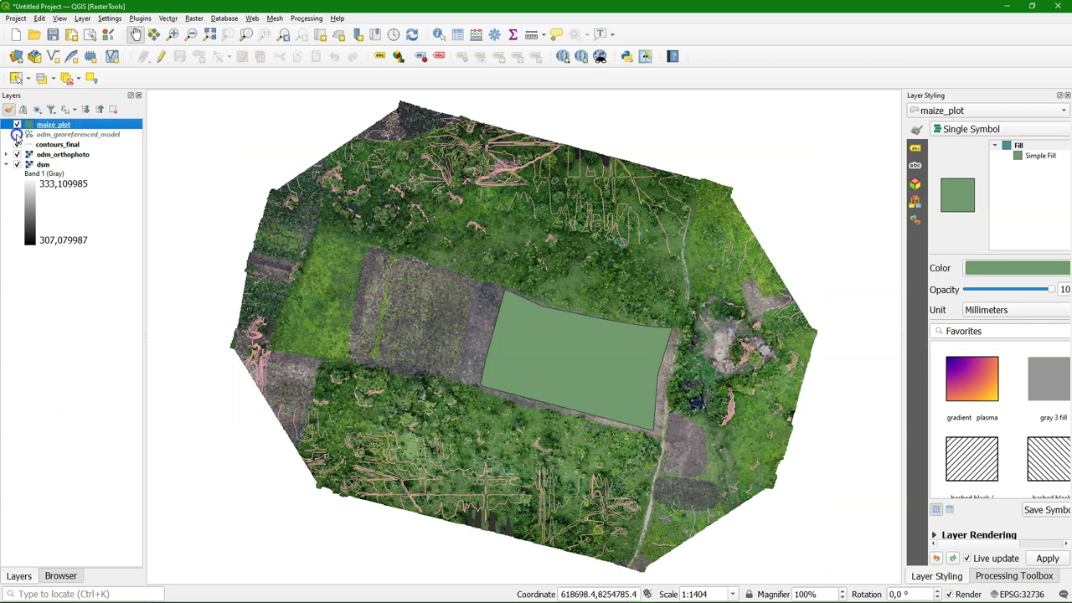
left_click(17, 124)
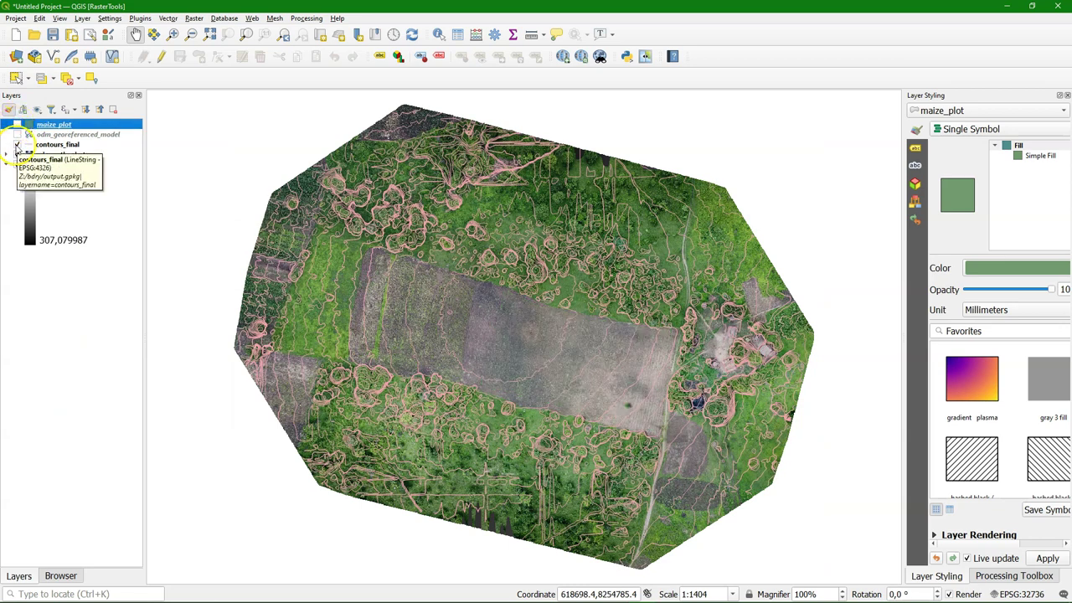
left_click(17, 145)
left_click(17, 155)
- Style the dsm layer as Singleband pseudocolor and classify its values in Continuous mode
left_click(46, 166)
left_click(941, 130)
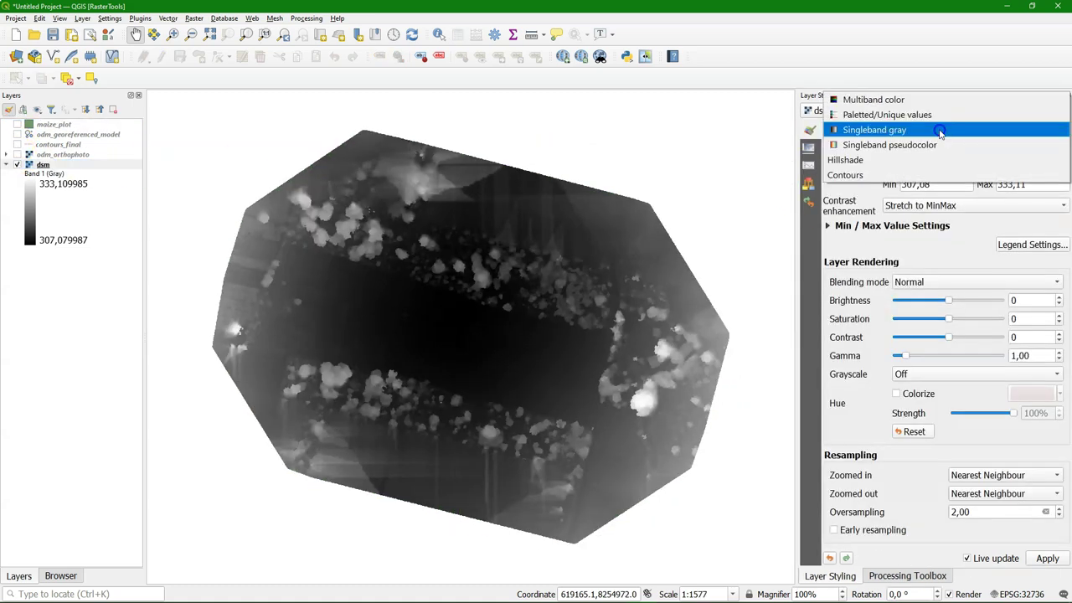
left_click(918, 146)
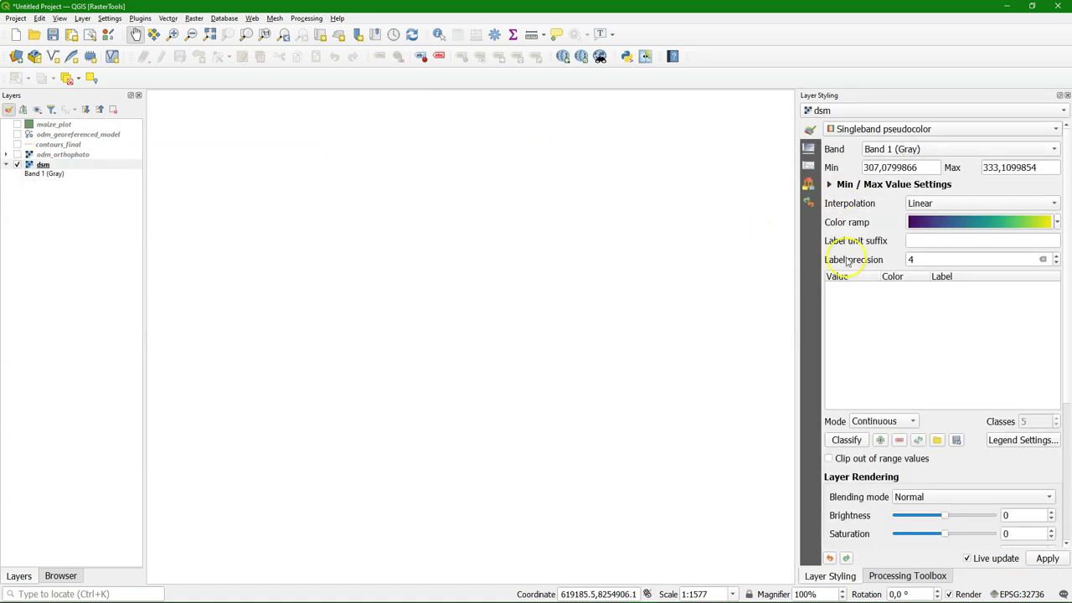
left_click(847, 441)
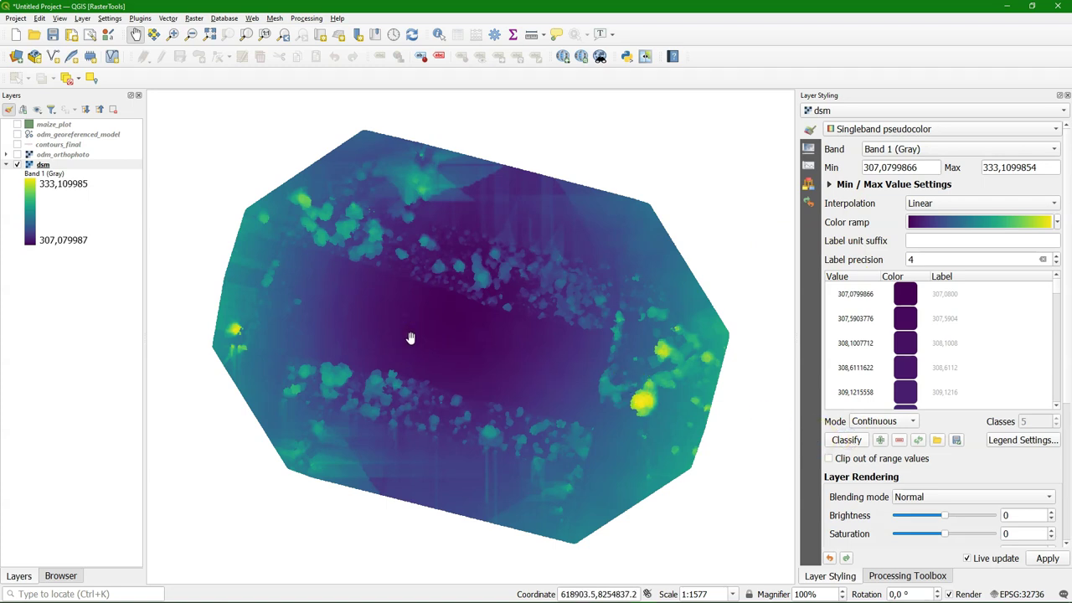
- Add the Google Satellite basemap from QuickMapServices beneath the dsm layer
left_click(252, 18)
mouse_move(294, 46)
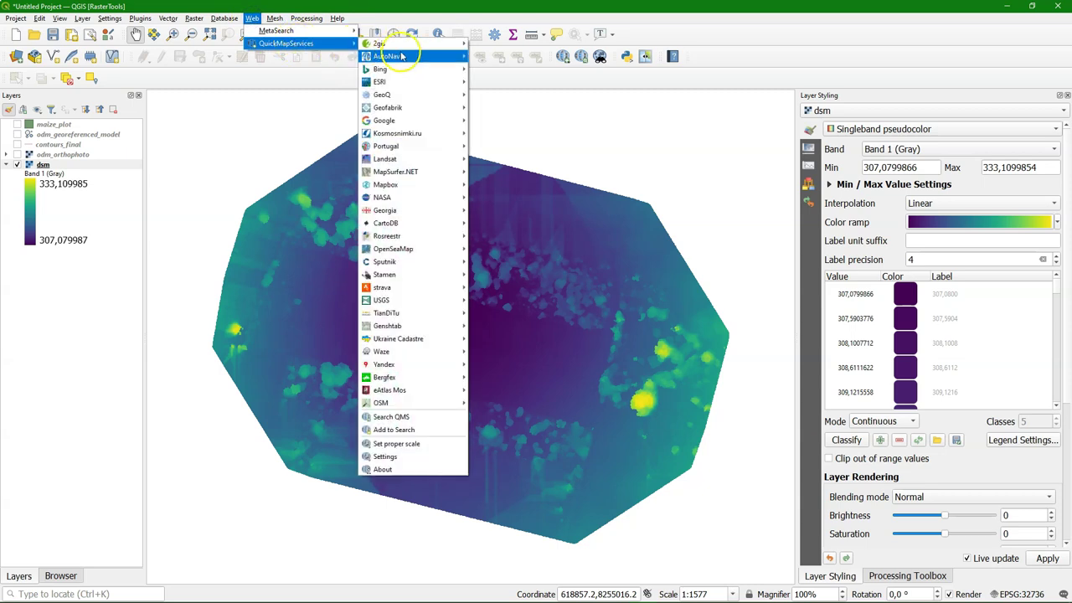
mouse_move(448, 120)
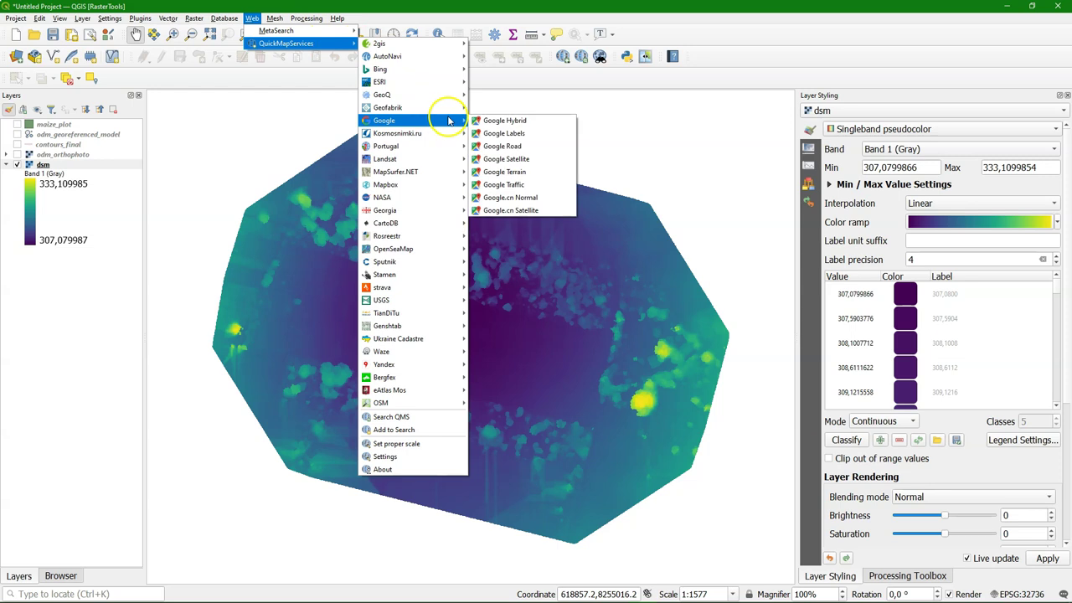
left_click(517, 159)
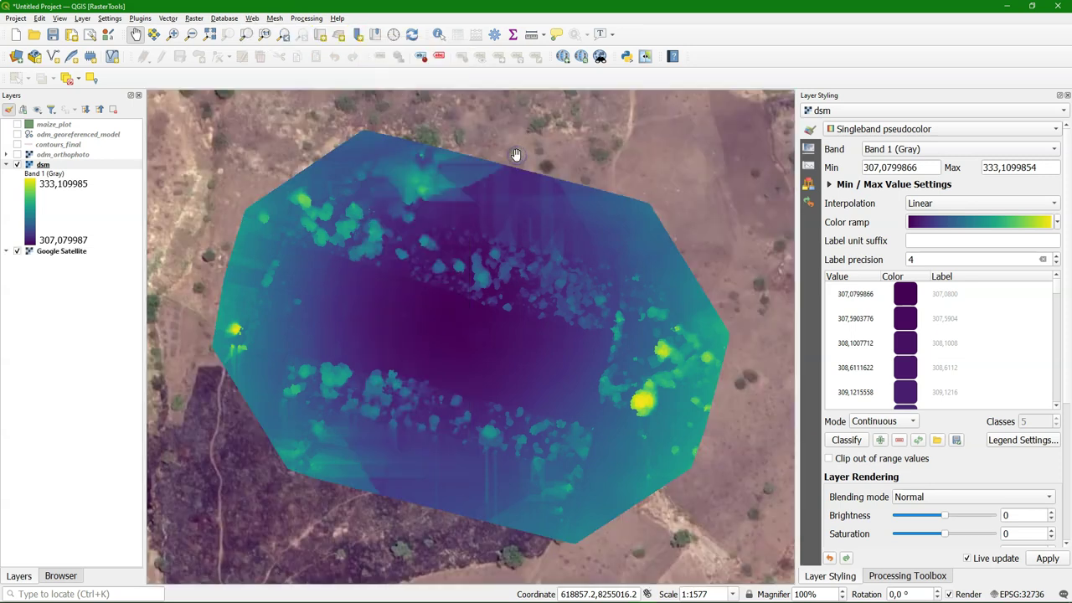
- Compare the satellite basemap with the orthophoto by toggling layer visibility, ending with only dsm shown above the basemap
left_click(18, 165)
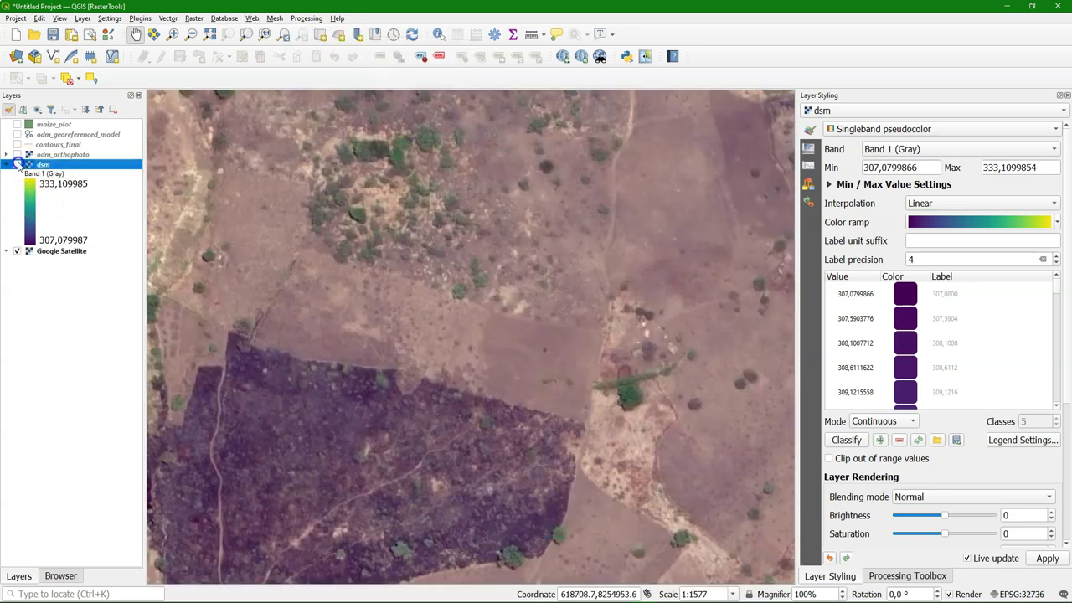
left_click(18, 155)
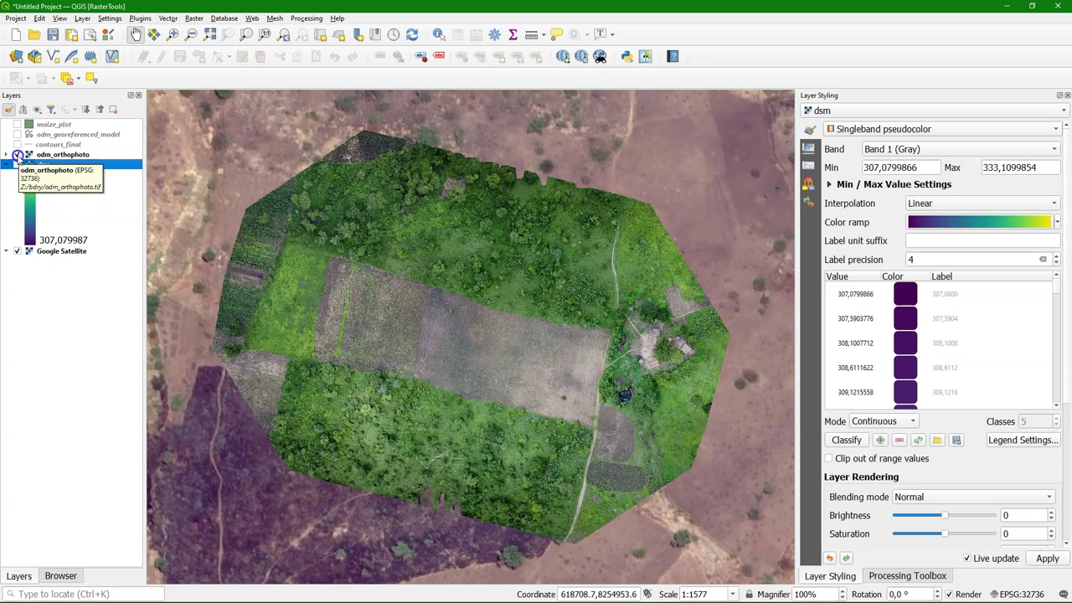
left_click(18, 155)
left_click(18, 164)
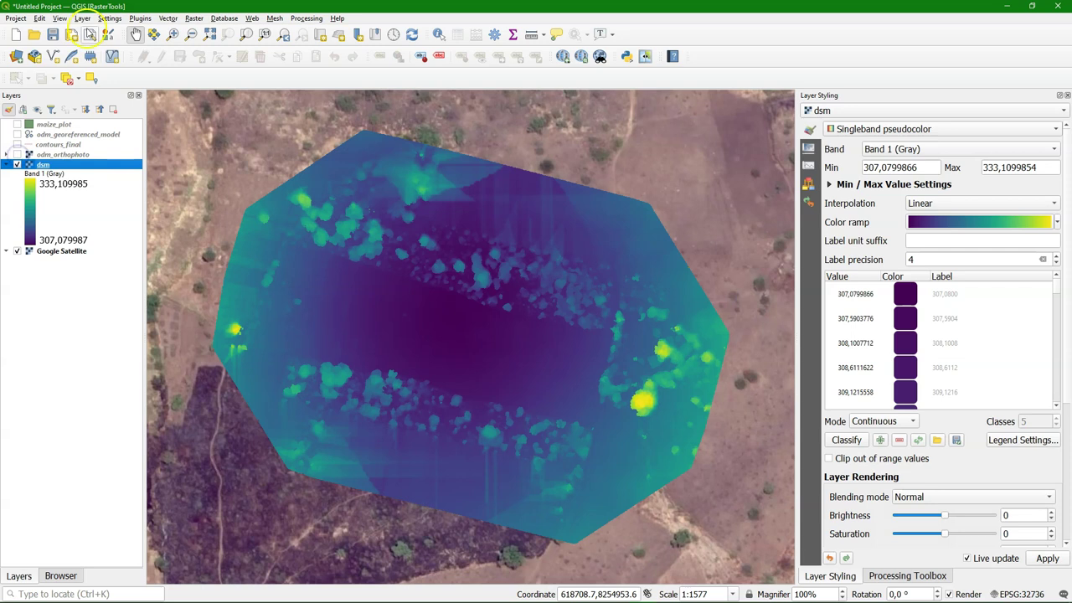
- Open a new 3D map view and move and enlarge its window over the map
left_click(59, 18)
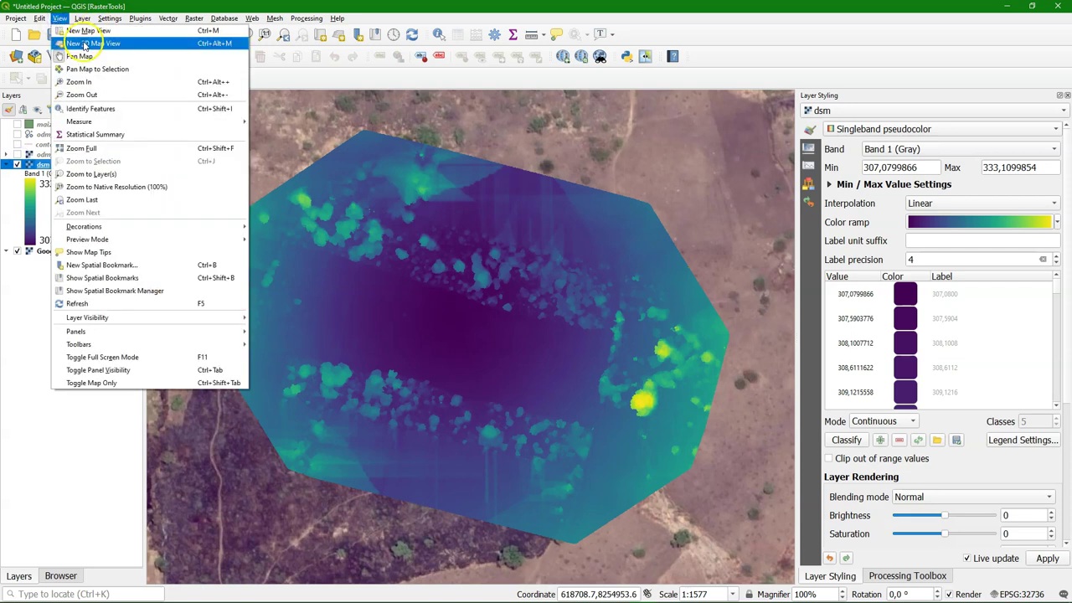
left_click(83, 43)
left_click_drag(968, 289, 350, 158)
left_click_drag(420, 383, 747, 558)
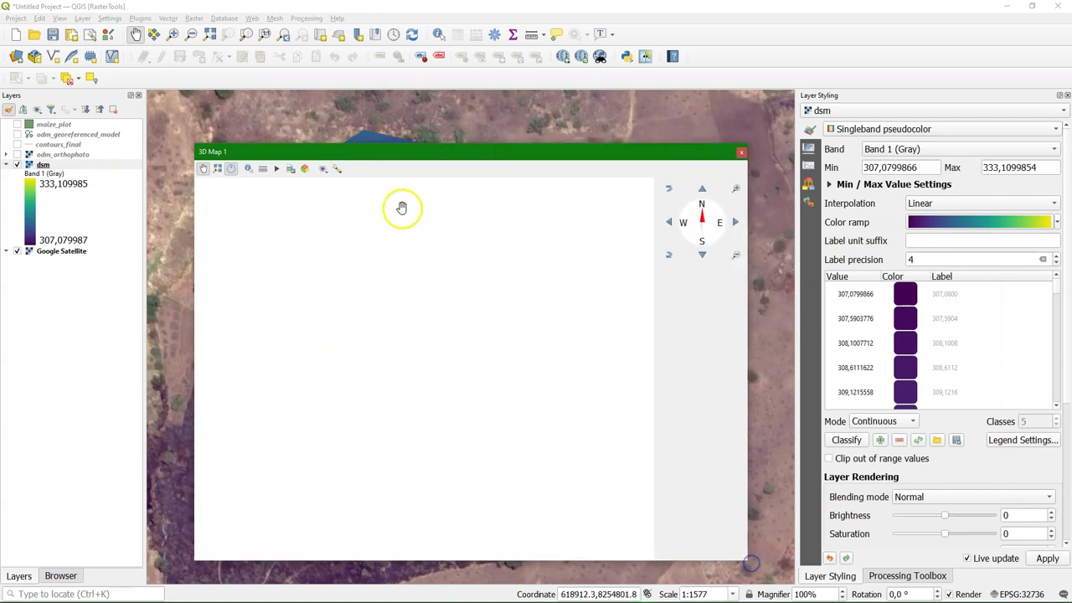
- Configure the 3D map's terrain as DEM (Raster Layer) with dsm as the elevation layer and a tile resolution of 512 px
left_click(335, 170)
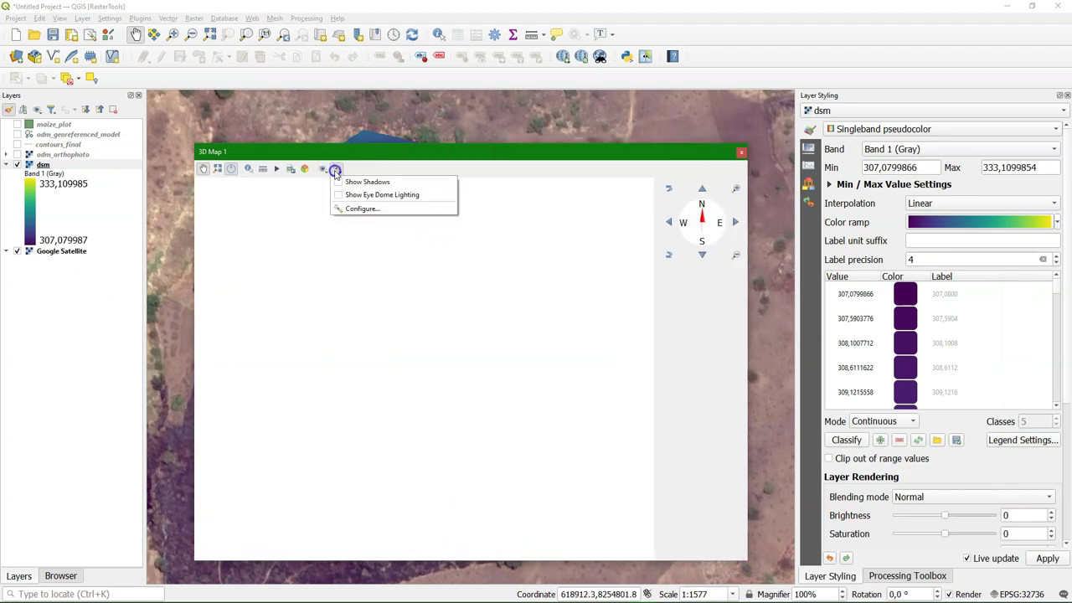
left_click(359, 209)
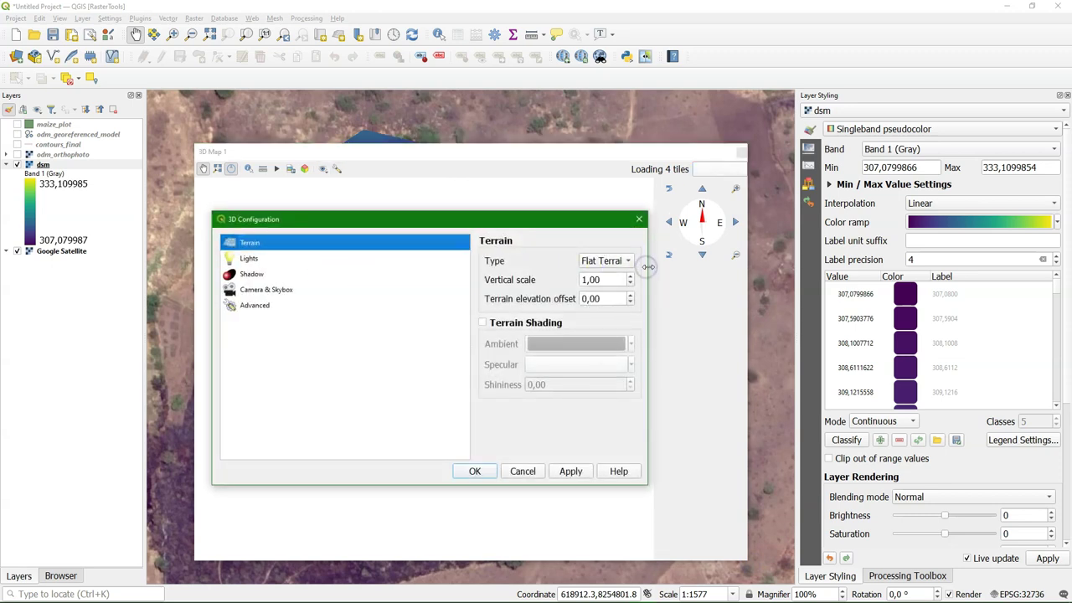
left_click_drag(647, 267, 712, 267)
left_click(694, 261)
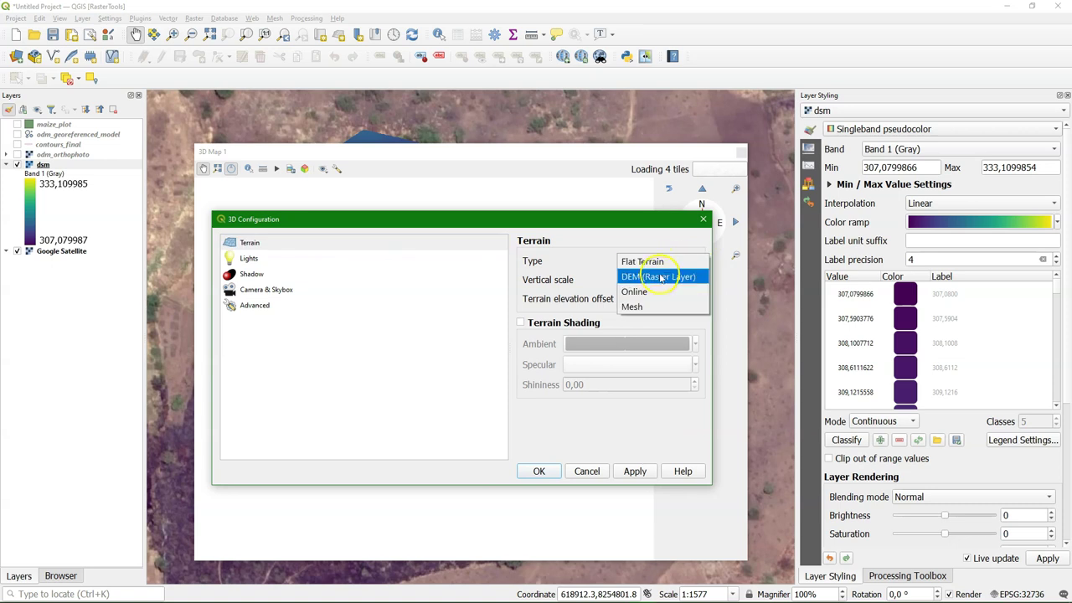
left_click(660, 277)
left_click(660, 305)
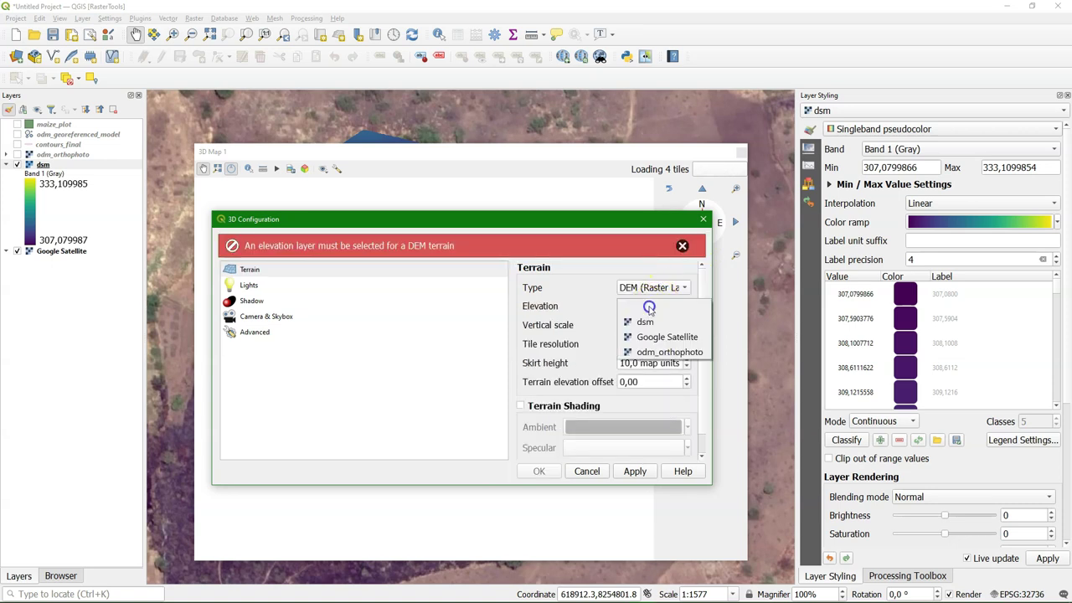
left_click(642, 320)
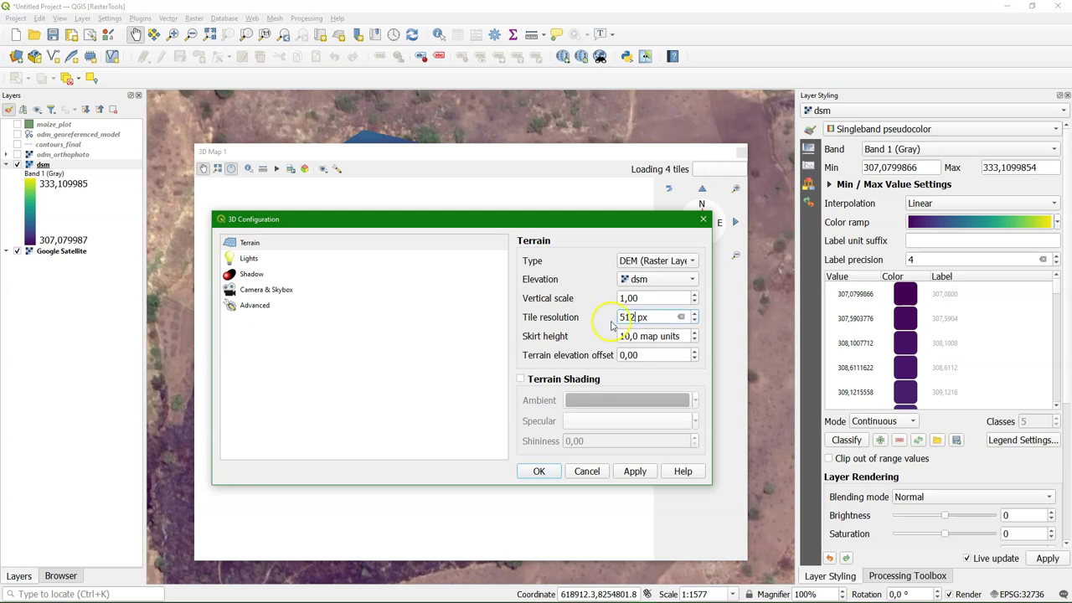
left_click(550, 475)
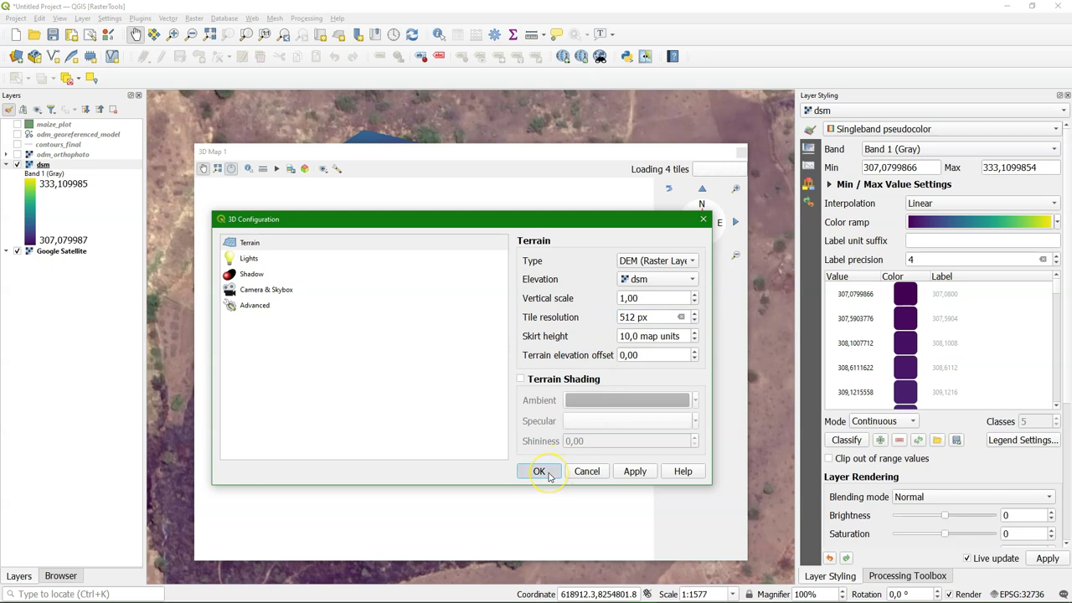
- Zoom the 3D map to its full extent, tilt and rotate the view, and examine the relief of the dsm terrain
left_click(219, 169)
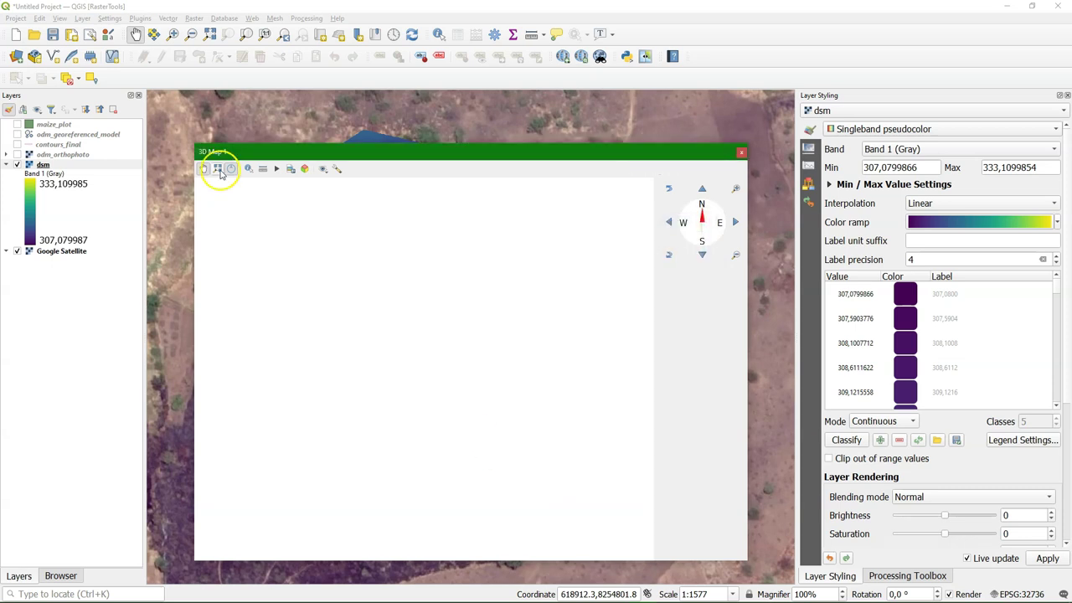
scroll(475, 341, "up", 3)
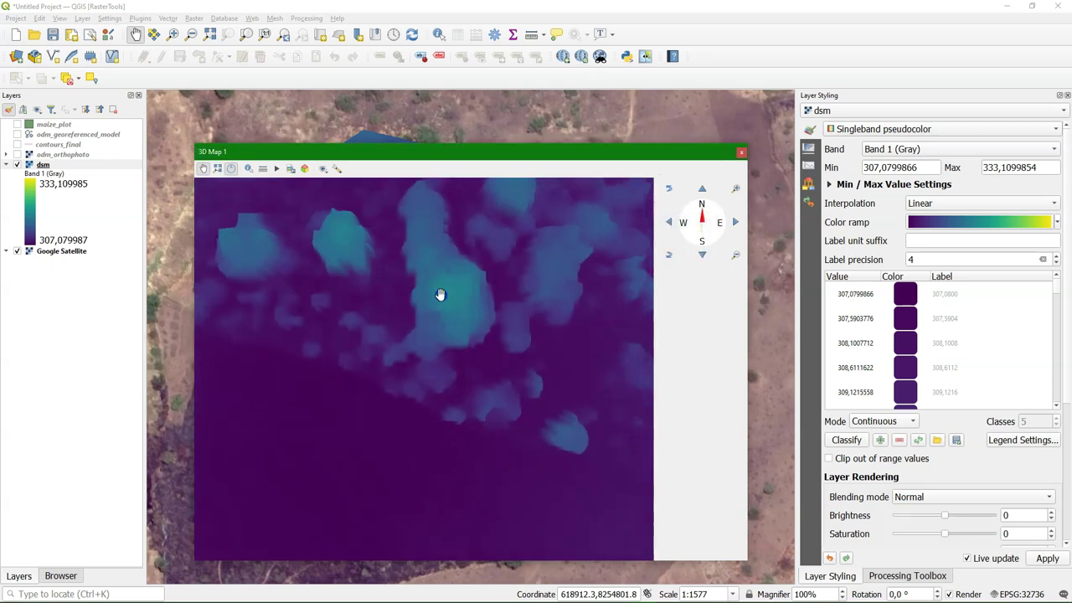
middle_click_drag(471, 280, 455, 310)
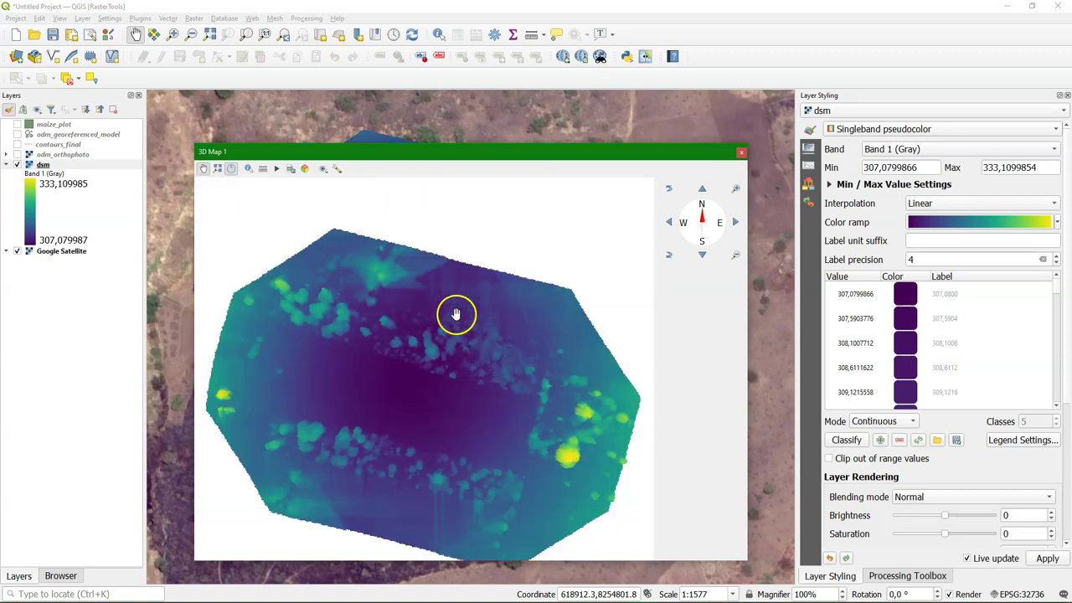
middle_click_drag(475, 377, 471, 354)
left_click(670, 255)
left_click(670, 255)
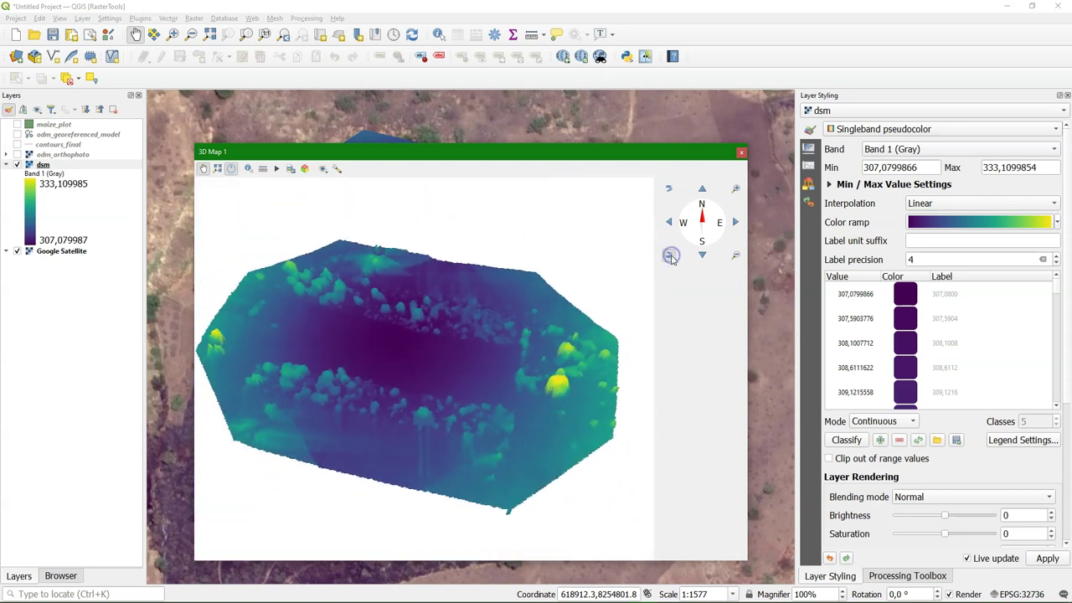
middle_click_drag(496, 410, 657, 237)
left_click(732, 224)
left_click_drag(733, 224, 629, 211)
- Show the odm_orthophoto and odm_georeferenced_model layers and set the point cloud's 3D rendering to RGB
left_click(17, 134)
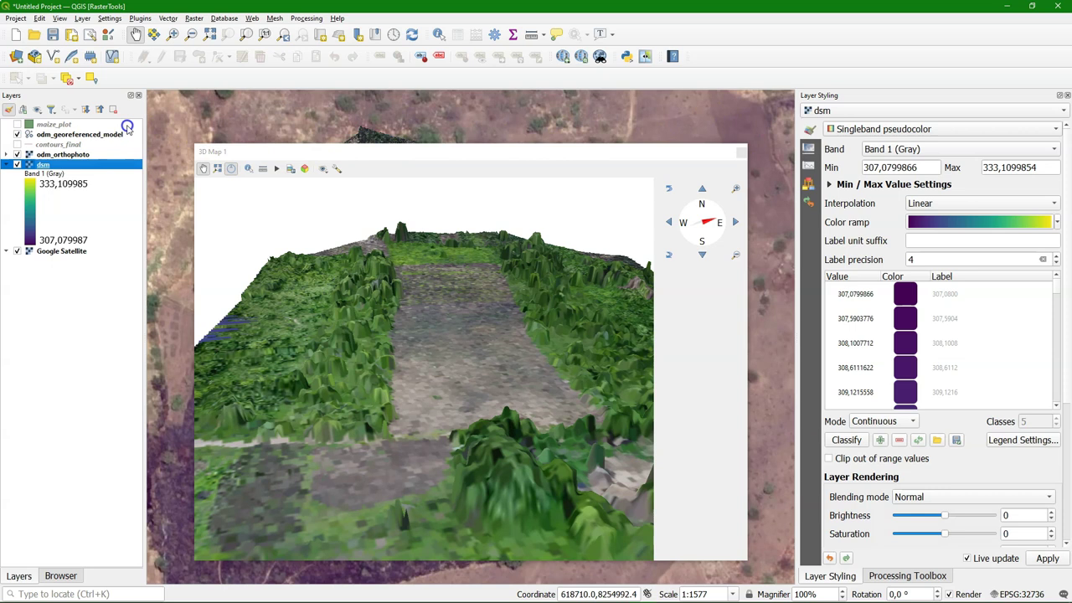
left_click(48, 136)
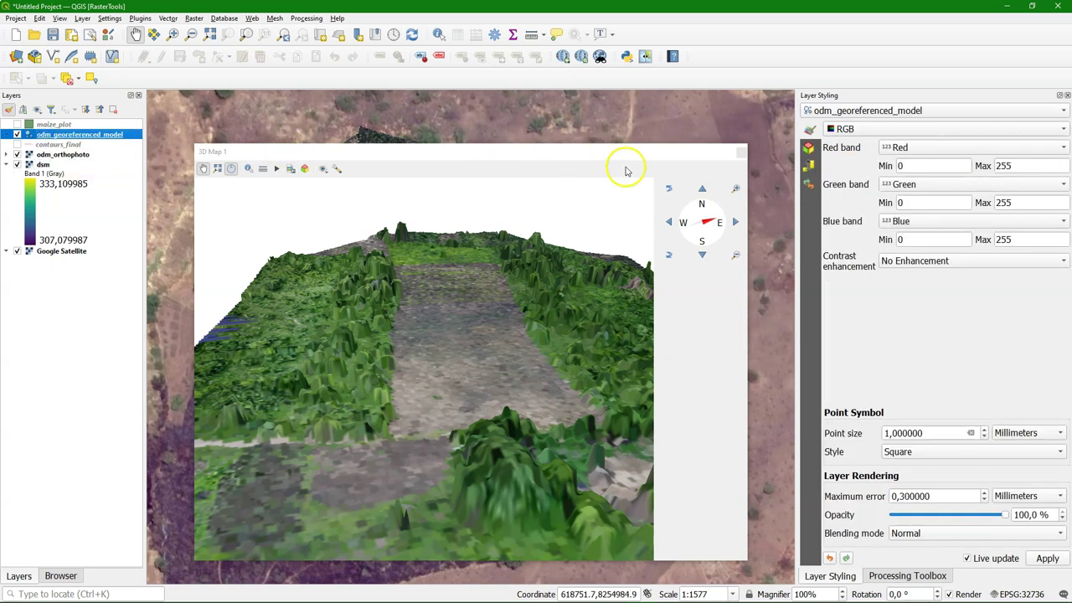
left_click(810, 149)
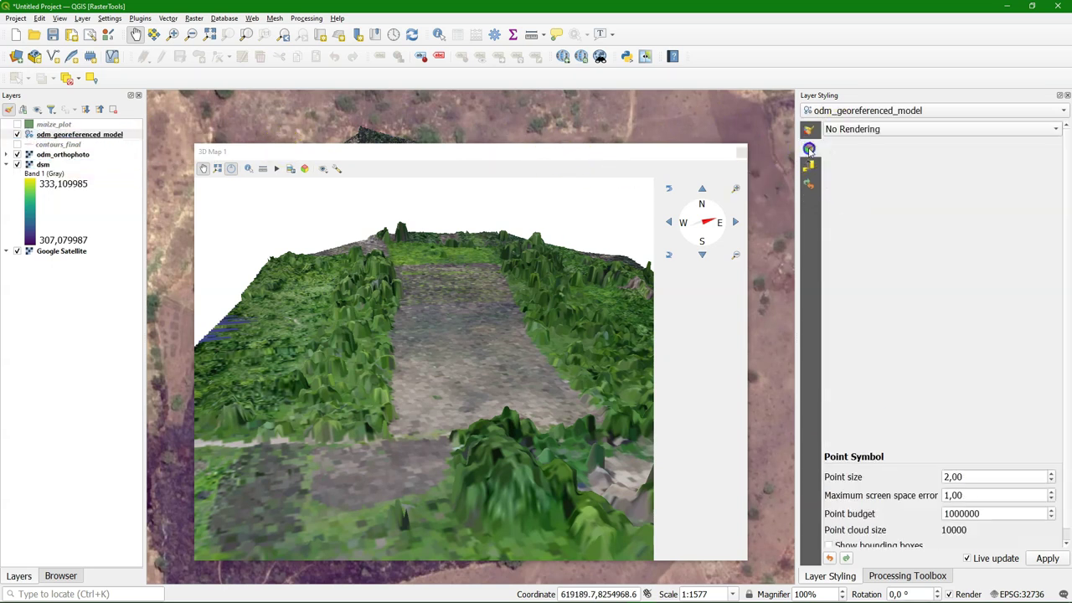
left_click(841, 129)
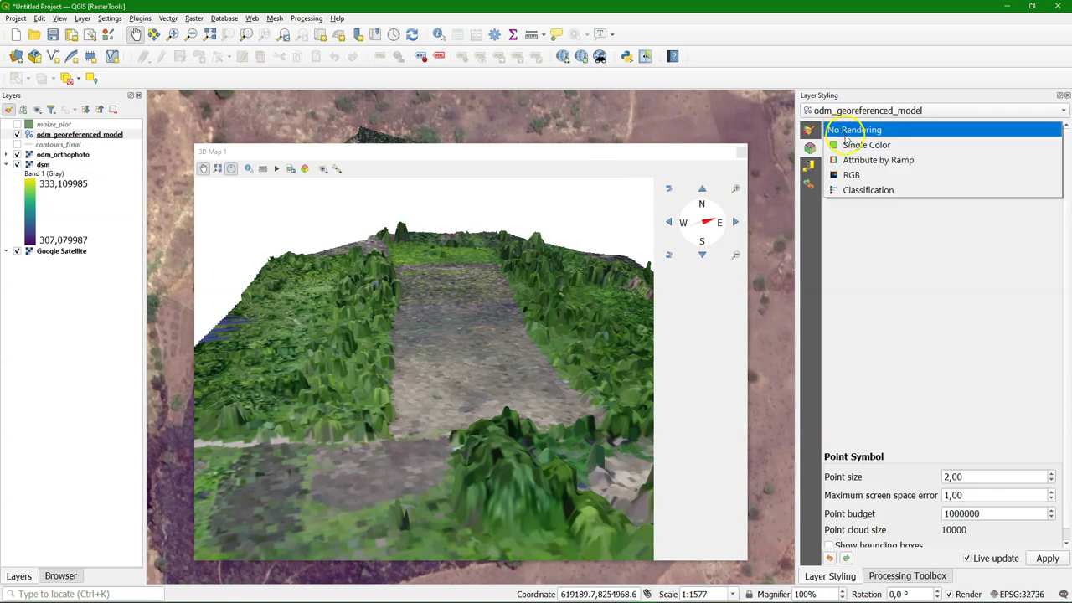
left_click(851, 175)
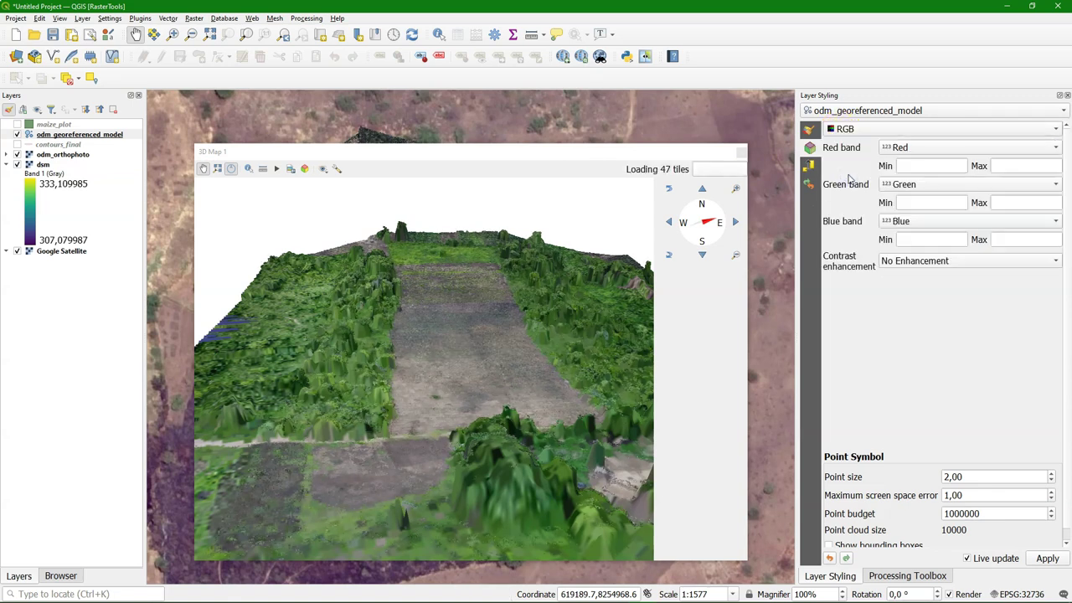
- Hide the odm_orthophoto, dsm and Google Satellite layers, leaving only the odm_georeferenced_model point cloud shown
left_click(17, 155)
left_click(17, 164)
left_click(17, 250)
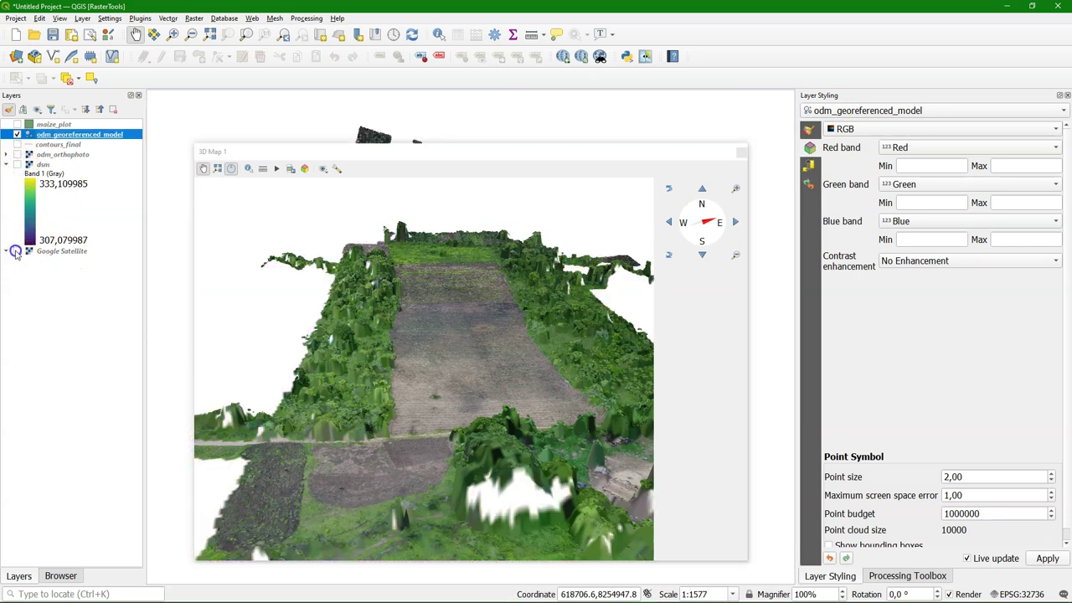